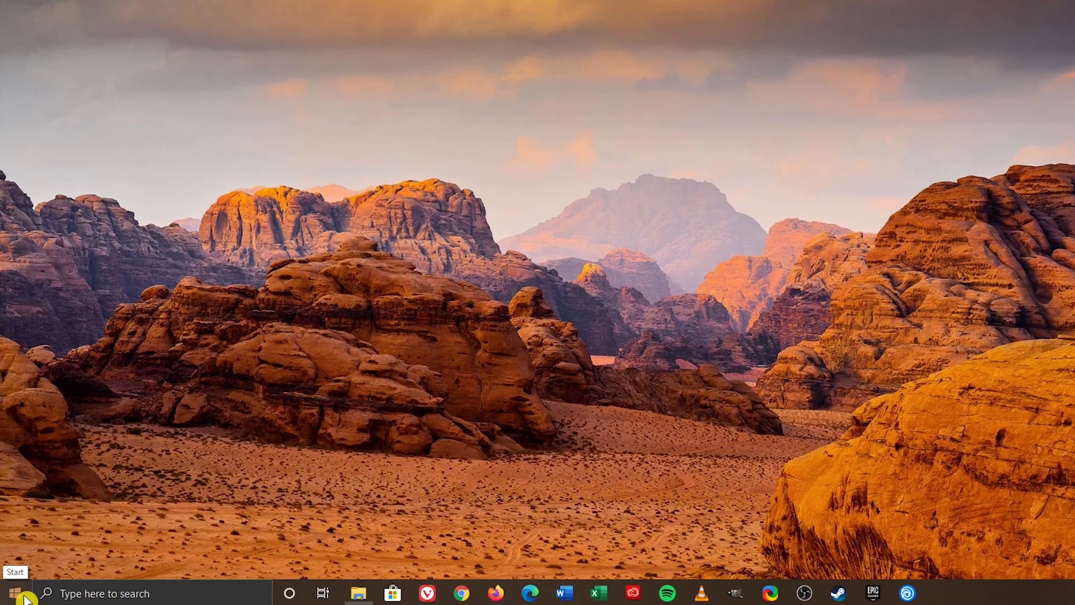
Open Settings from the Start menu and go to Ease of Access
left_click(25, 598)
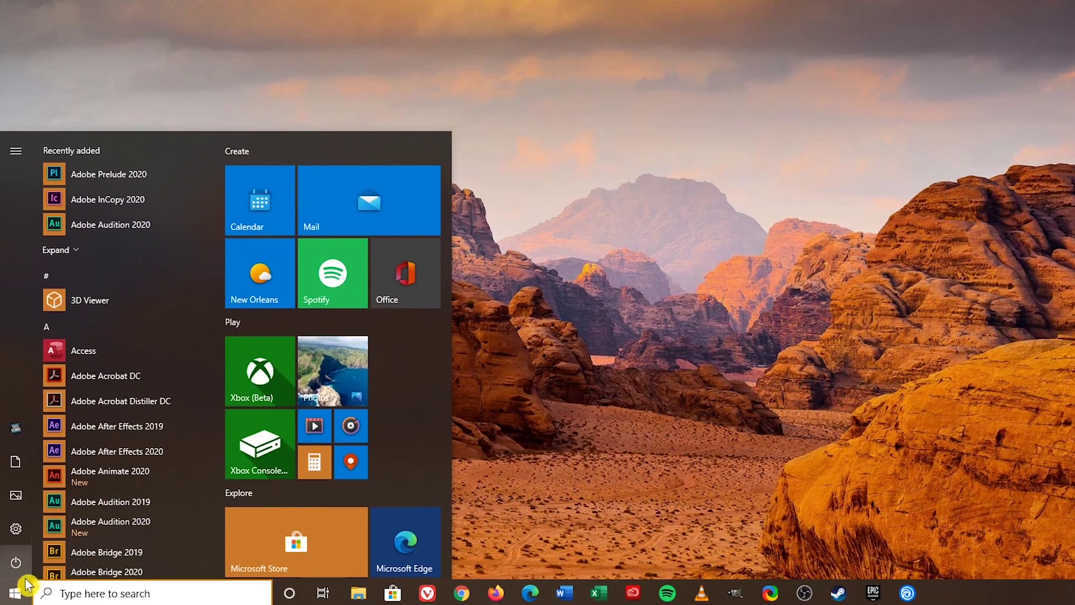
mouse_move(35, 544)
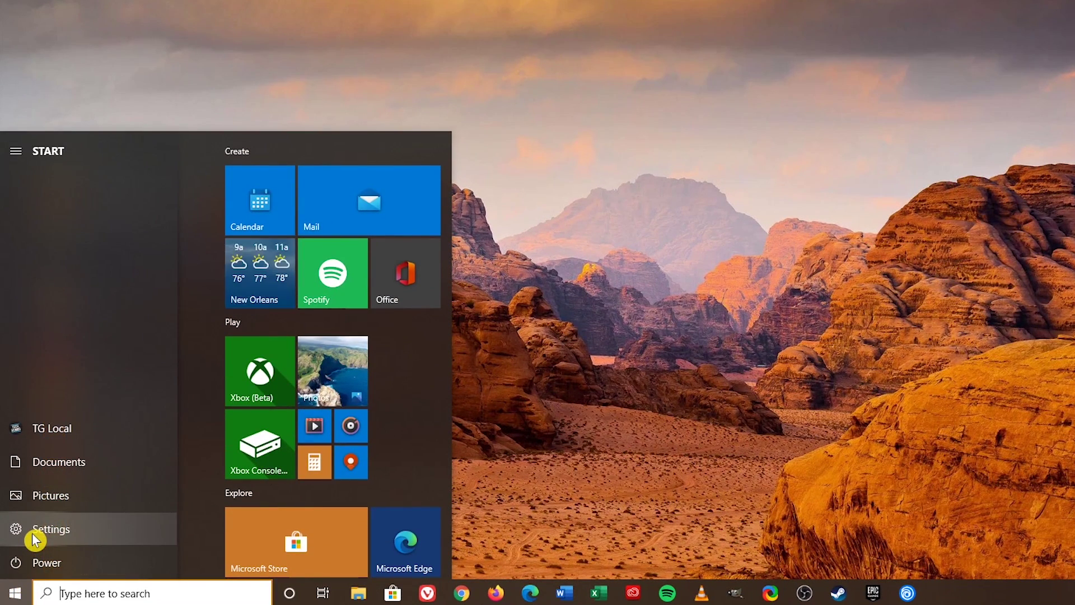
left_click(35, 540)
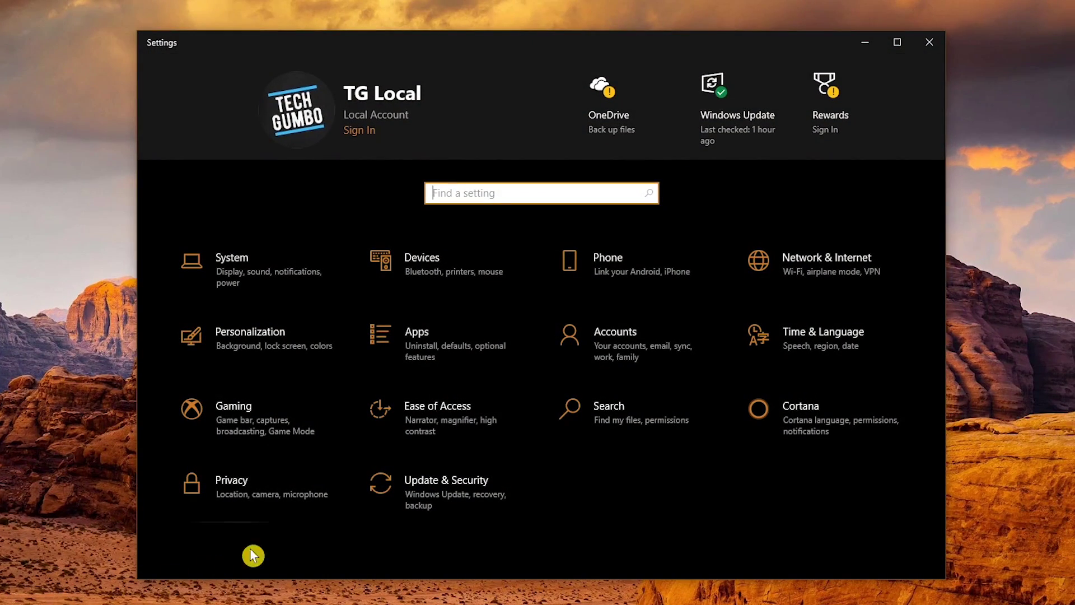
left_click(480, 423)
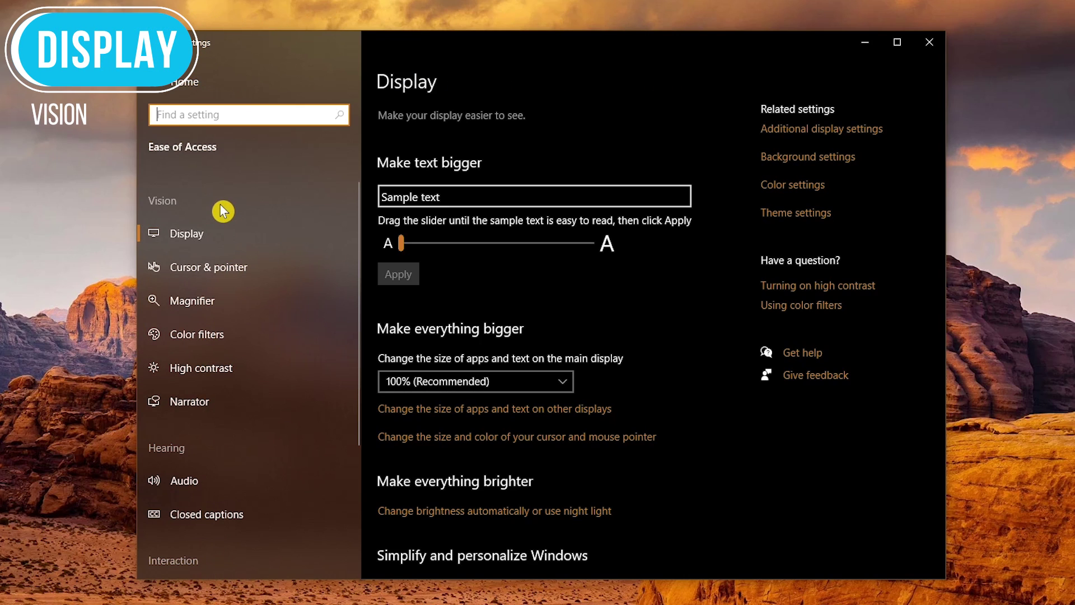
On the Display page, try enlarging the sample text to 206% with the slider
left_click(230, 233)
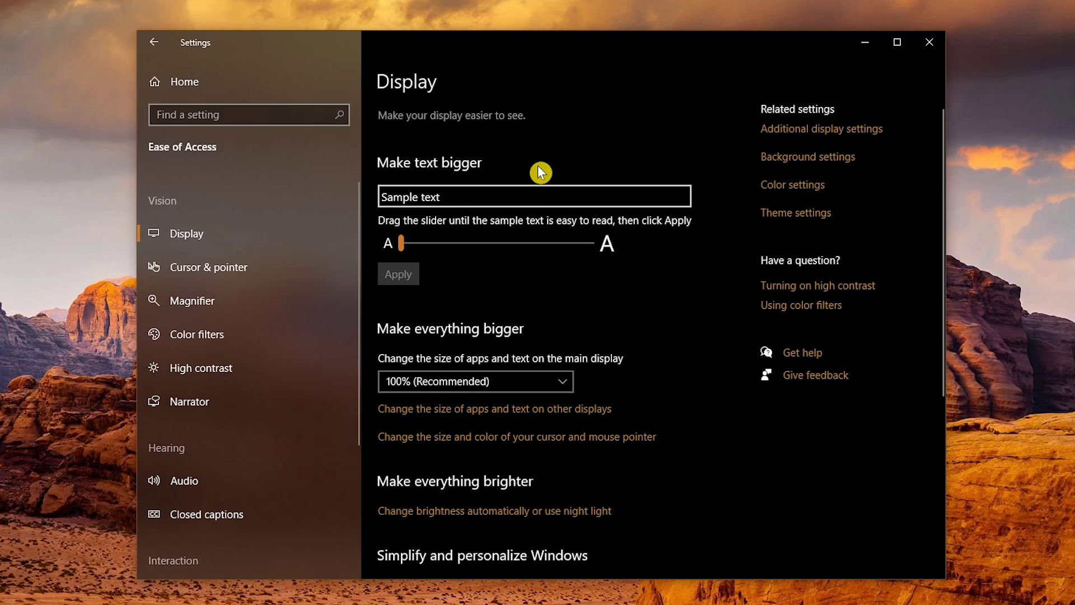
left_click(408, 244)
left_click(408, 244)
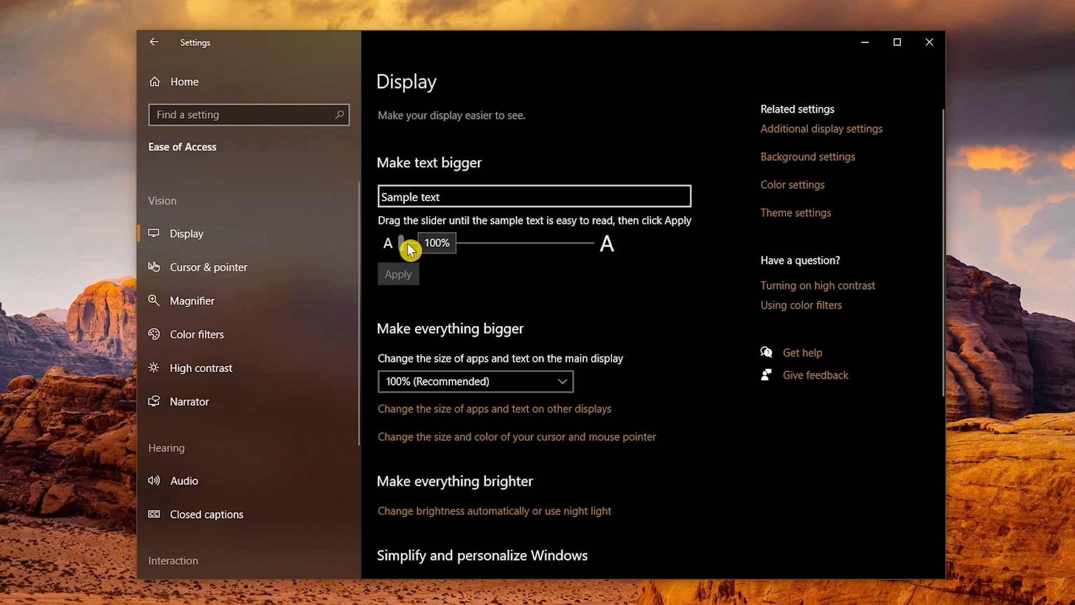
left_click_drag(408, 243, 395, 267)
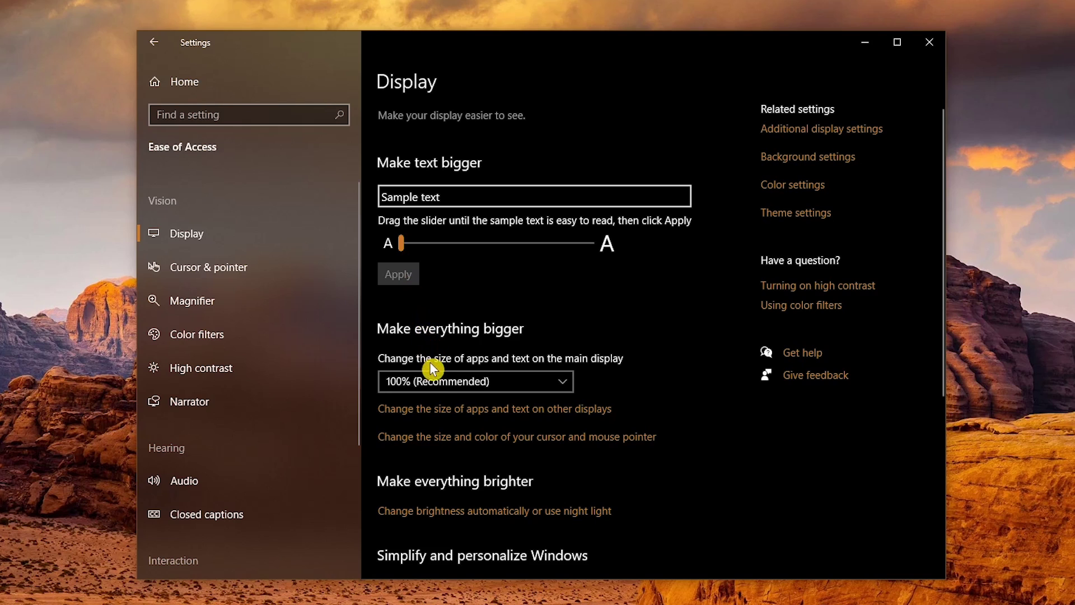
Keep display scaling at 100% and check how long notifications stay shown
left_click(558, 385)
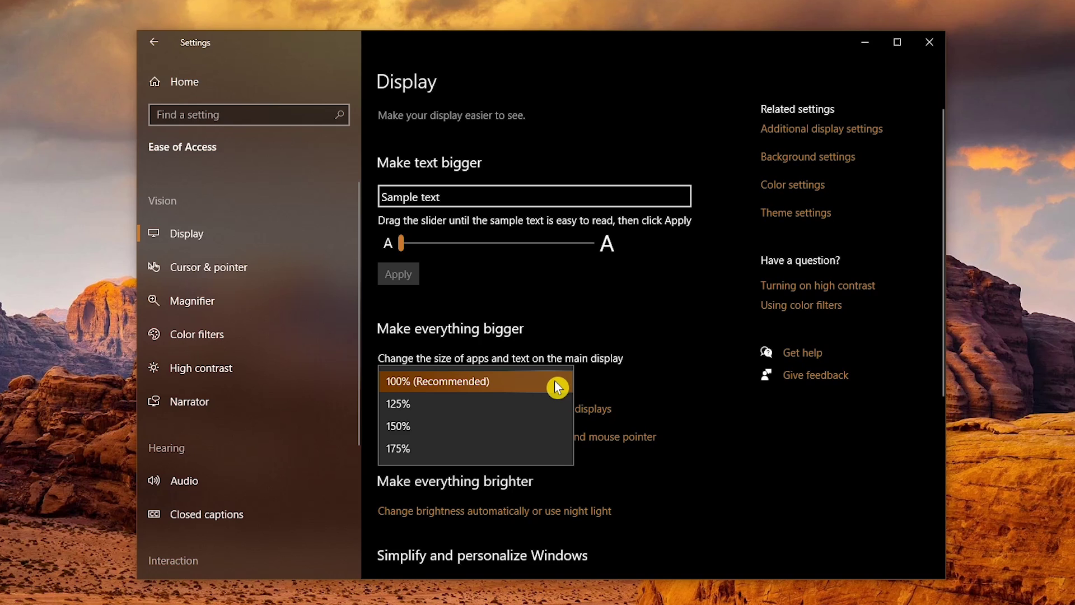
left_click(556, 383)
scroll(650, 390, "down", 3)
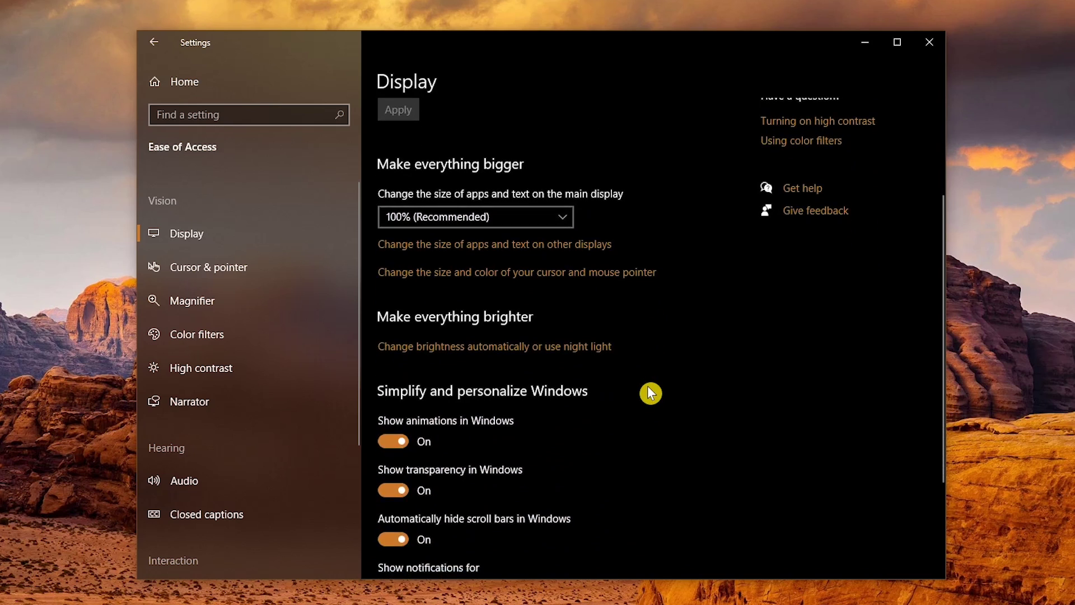
scroll(650, 393, "down", 3)
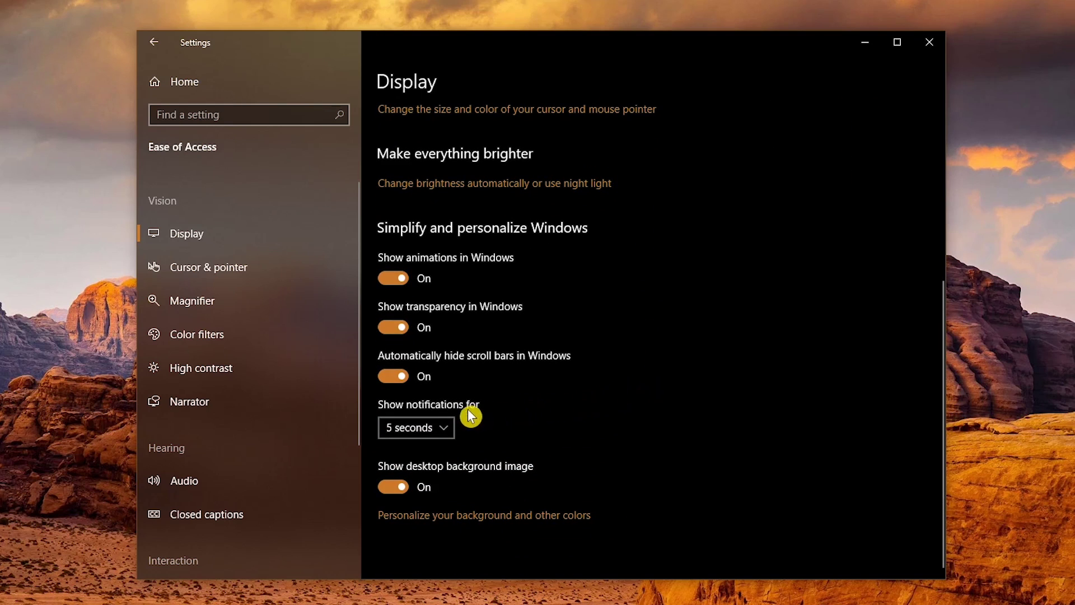
left_click(450, 430)
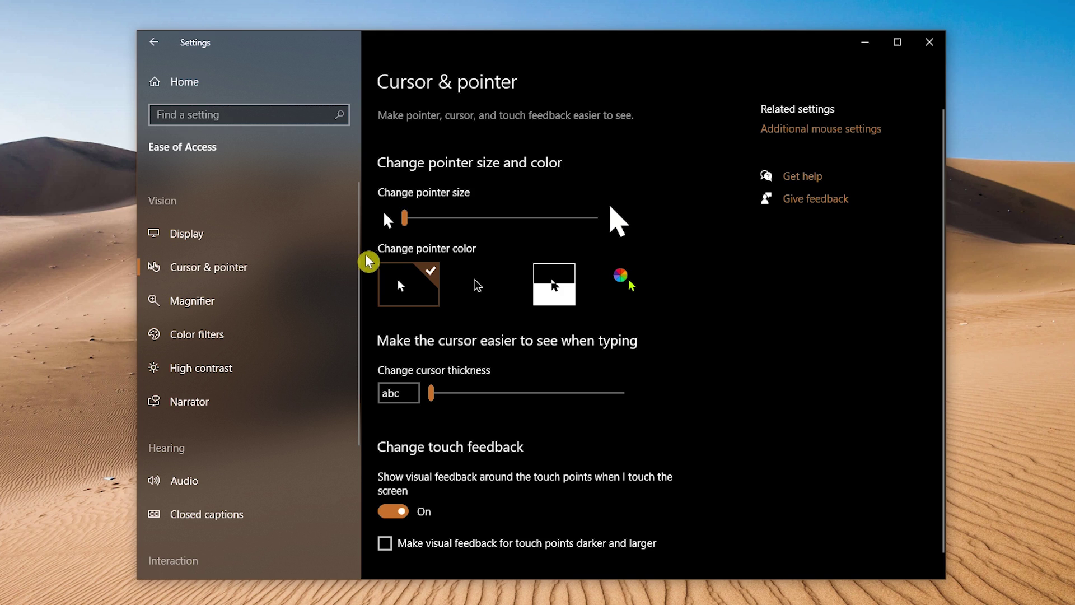
Set pointer size to 15 with a custom yellow colour, keeping text cursor thickness at 1
left_click_drag(412, 229, 602, 241)
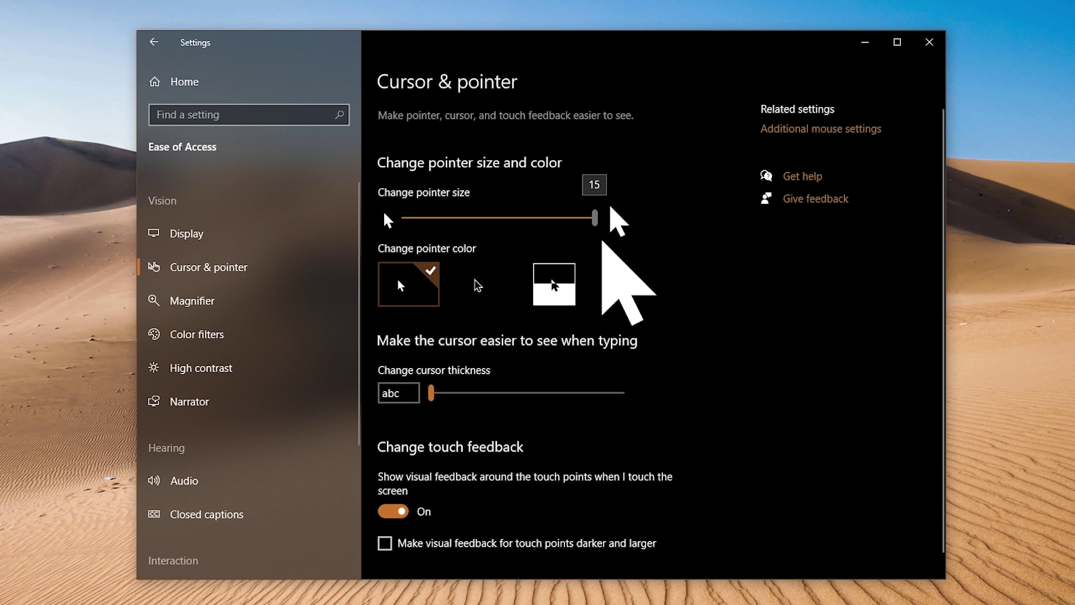
left_click_drag(603, 241, 603, 241)
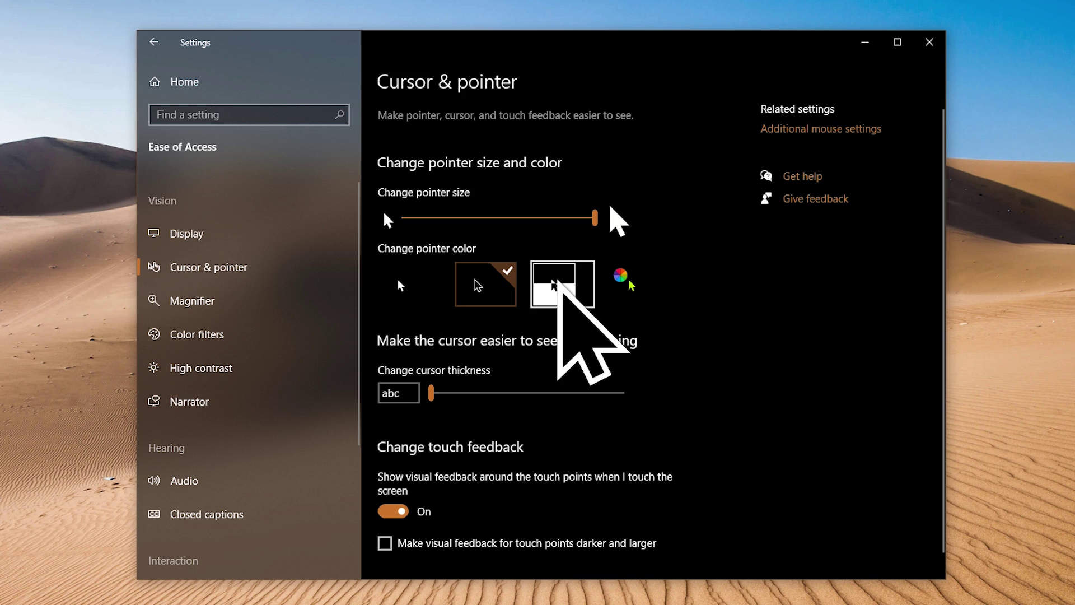
left_click(558, 280)
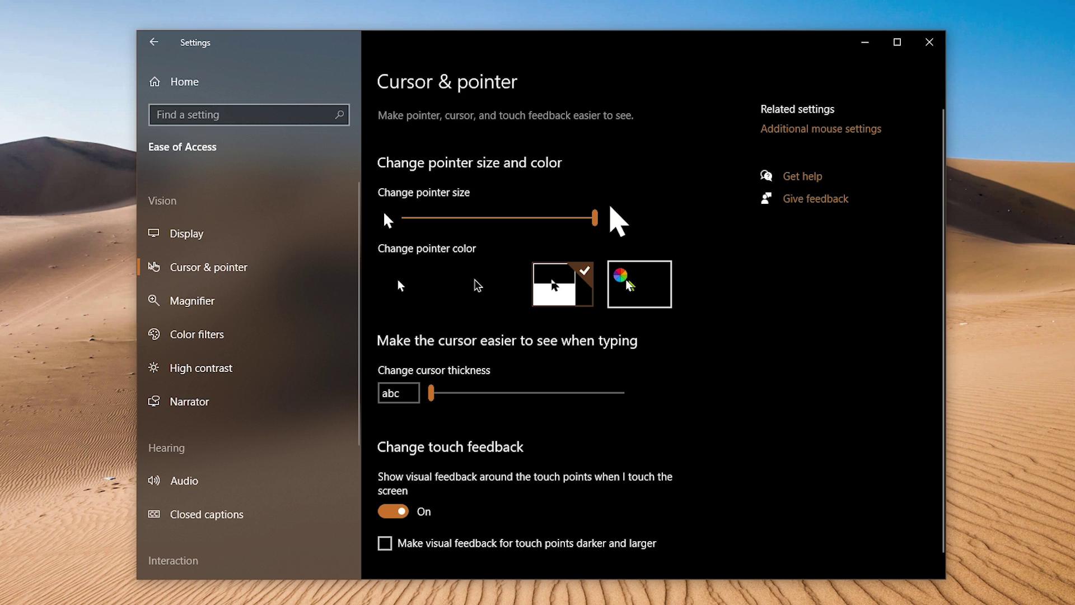
left_click(631, 287)
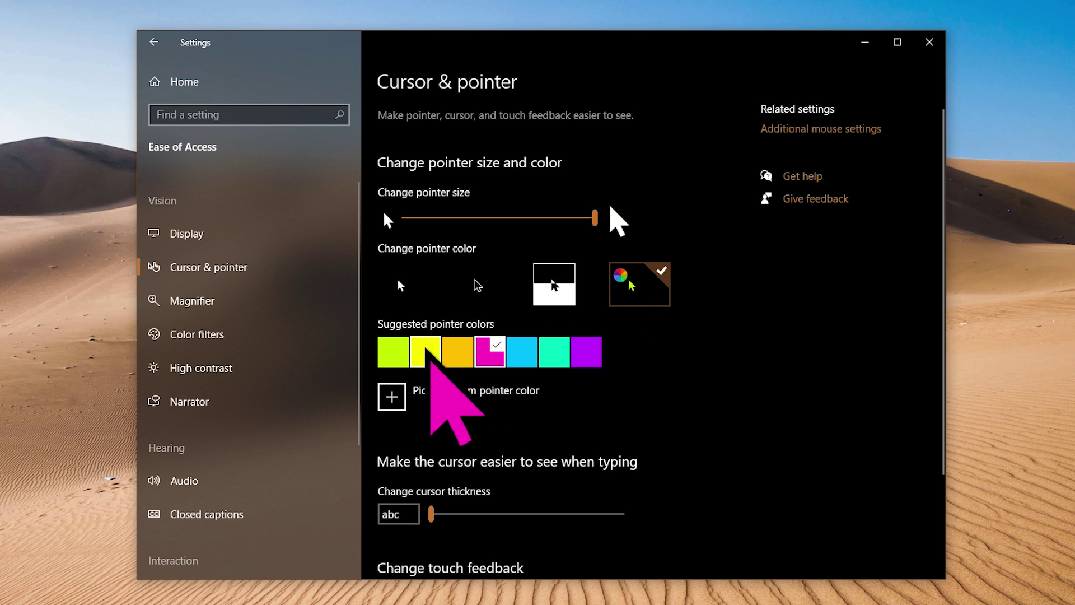
left_click(427, 348)
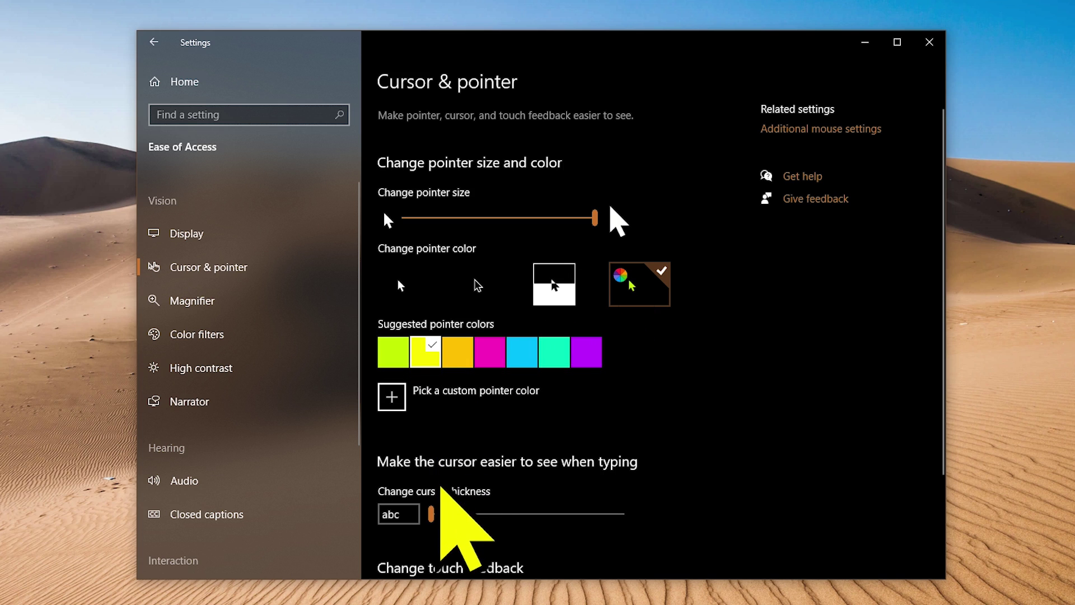
mouse_move(438, 525)
left_mouse_down()
mouse_move(562, 528)
mouse_move(431, 526)
left_mouse_up()
left_click(297, 304)
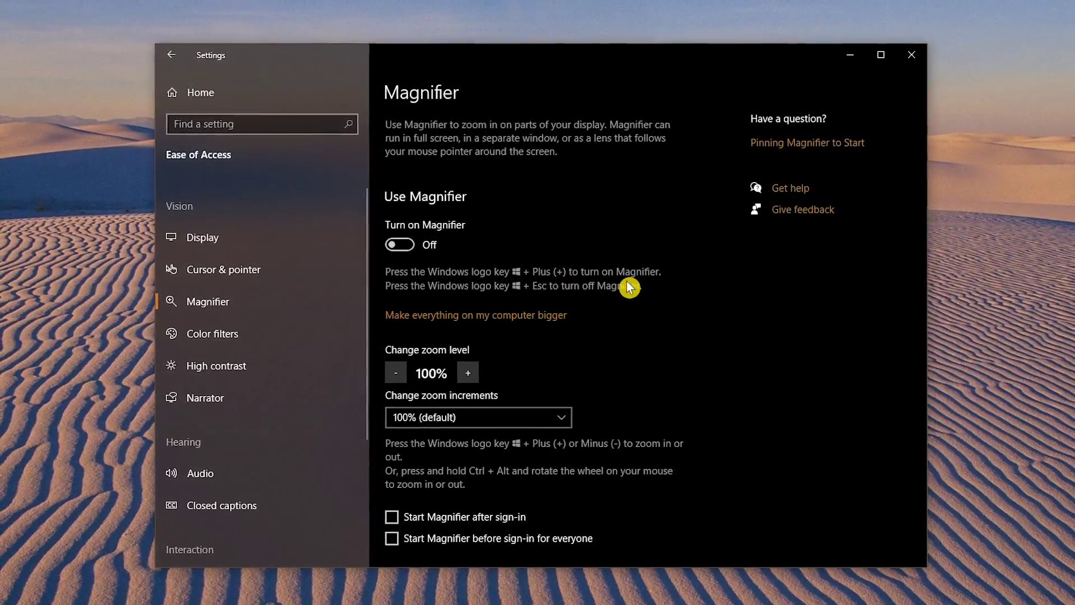
Try Magnifier at 200% zoom, return to 100%, then stop and restart Magnifier
key("super+plus")
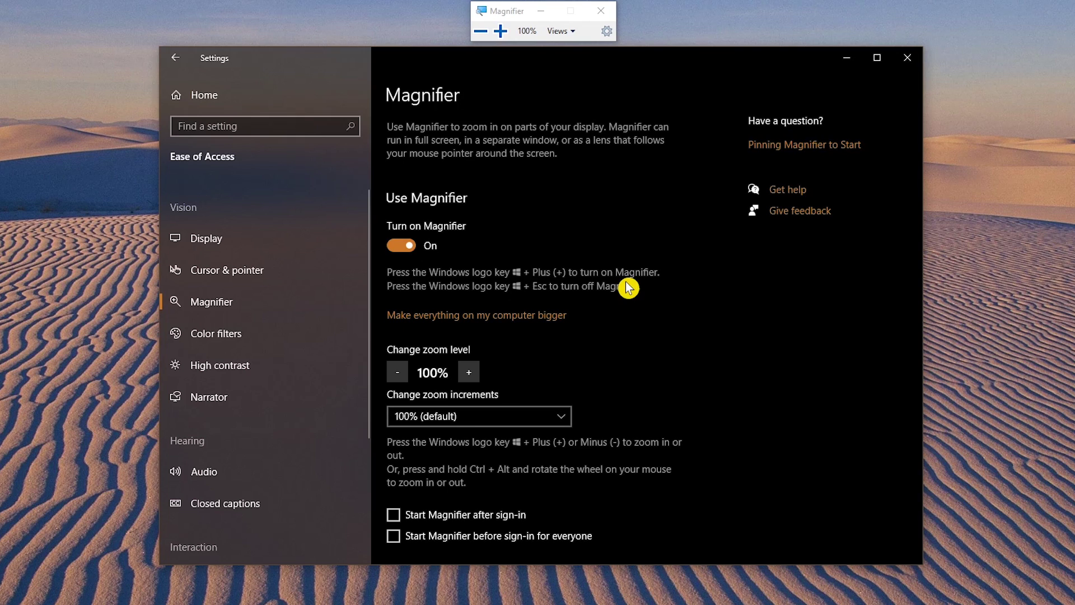
key("super+plus")
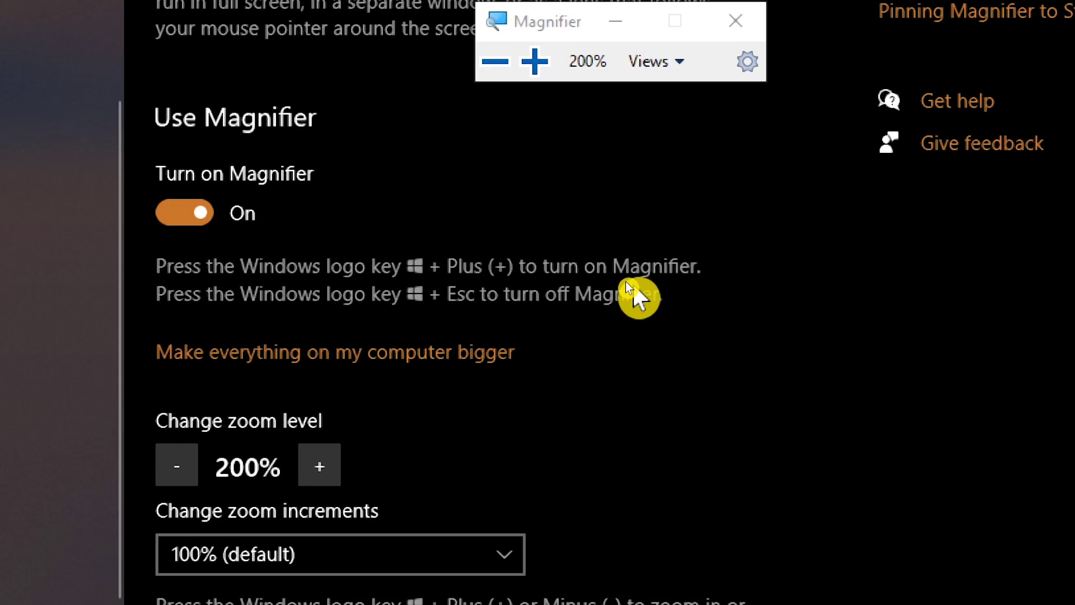
key("super+minus")
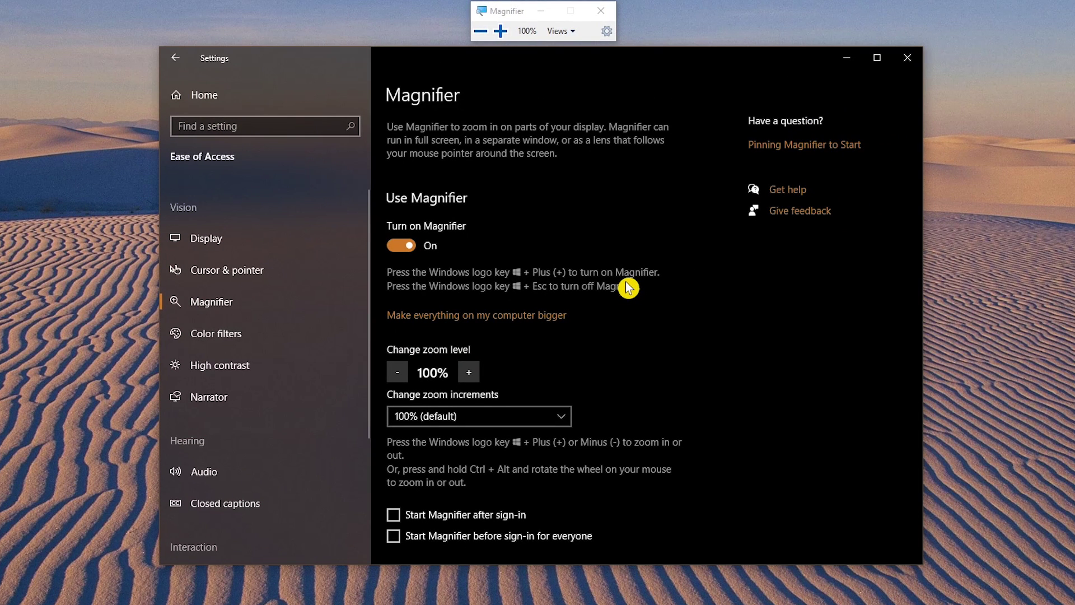
key("super+Escape")
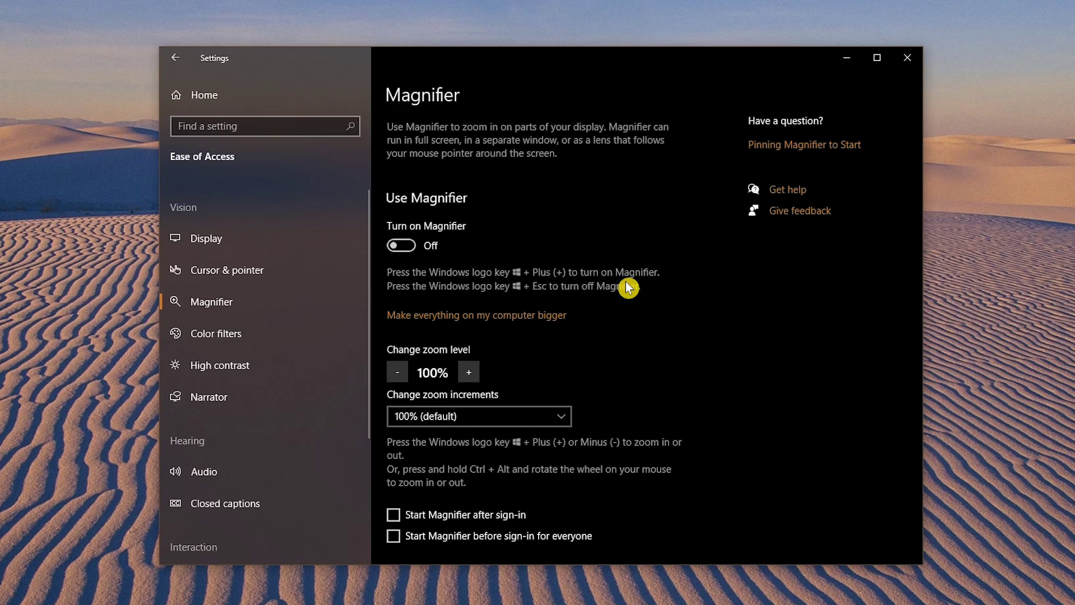
key("super+plus")
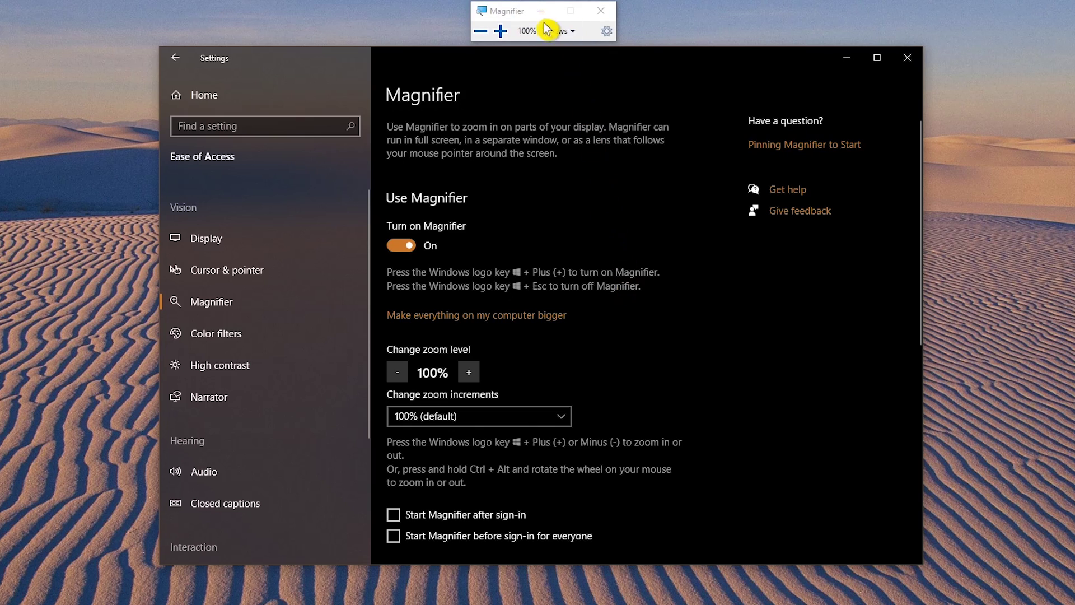
Switch Magnifier to Lens view, test zooming in and out, then turn it off and go to Color filters
left_click(575, 34)
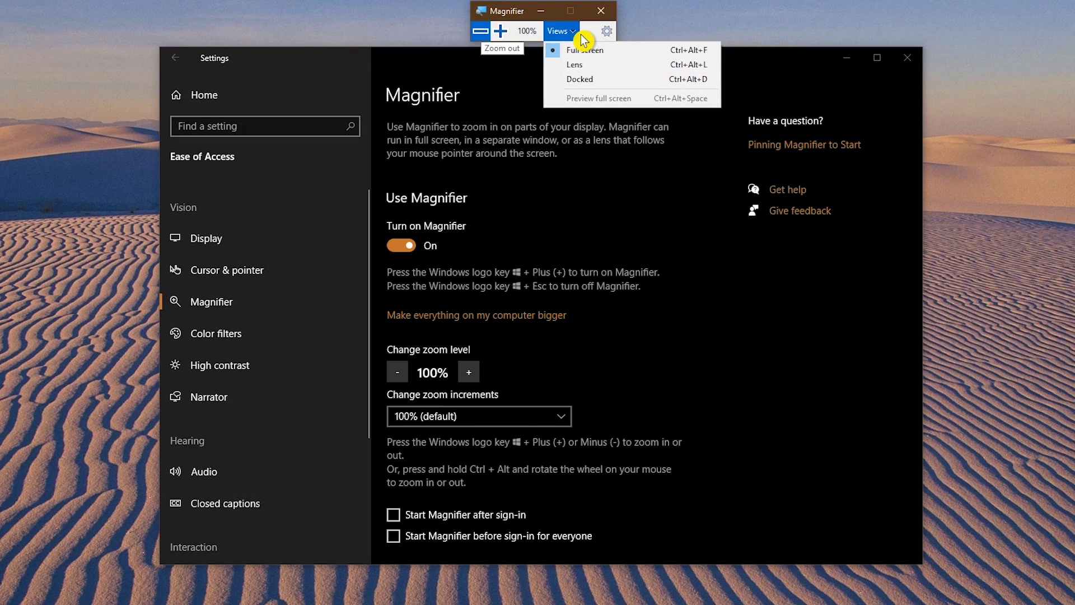
left_click(610, 69)
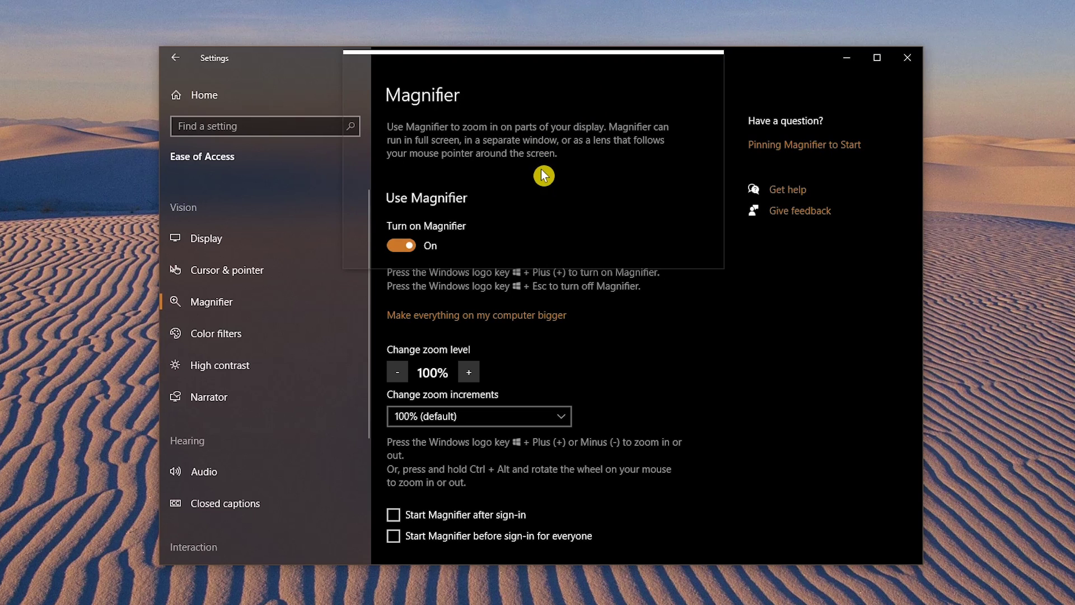
key("super+plus")
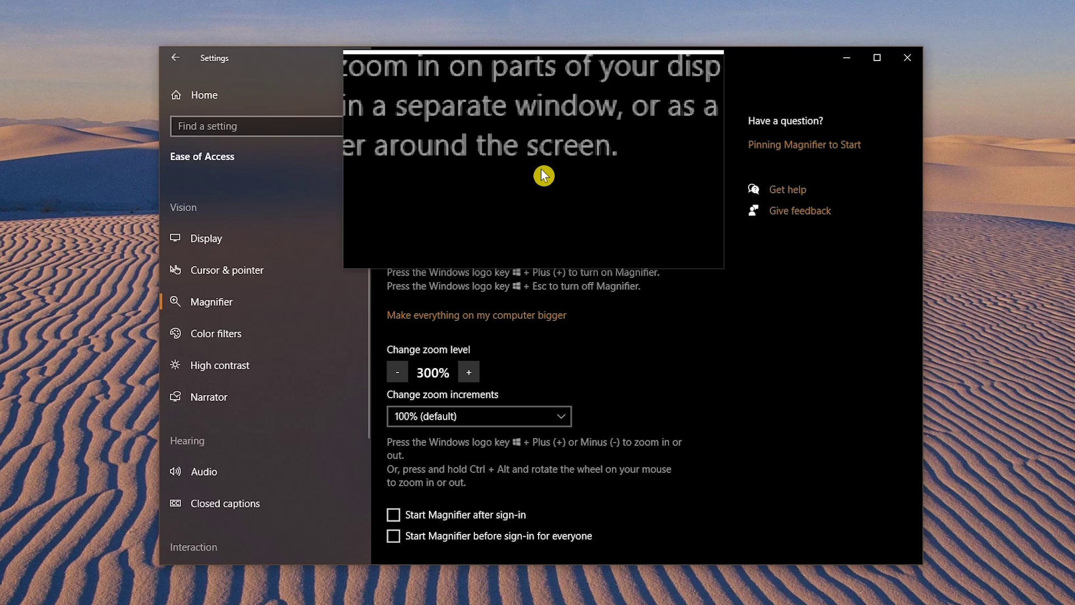
key("super+minus")
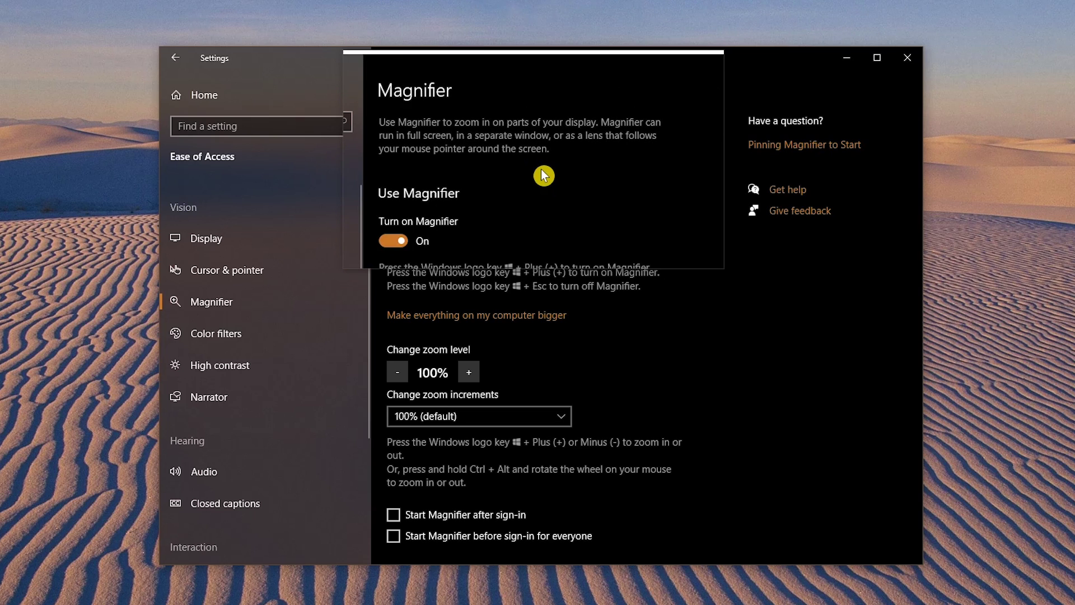
key("super+Escape")
left_click(306, 336)
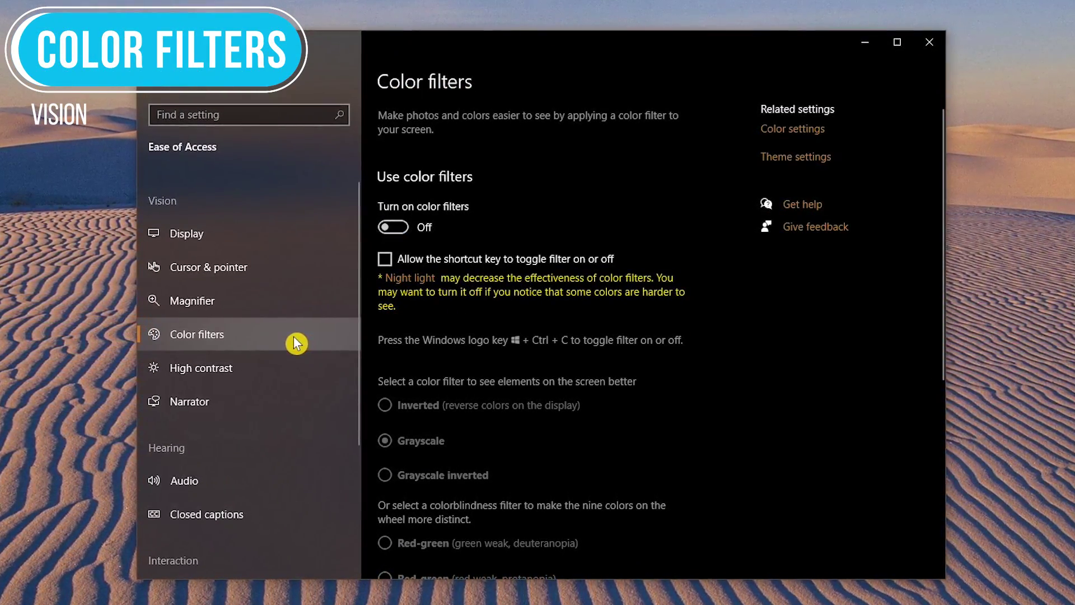
Turn on colour filters in Grayscale and enlarge the window to show every filter option
left_click(401, 230)
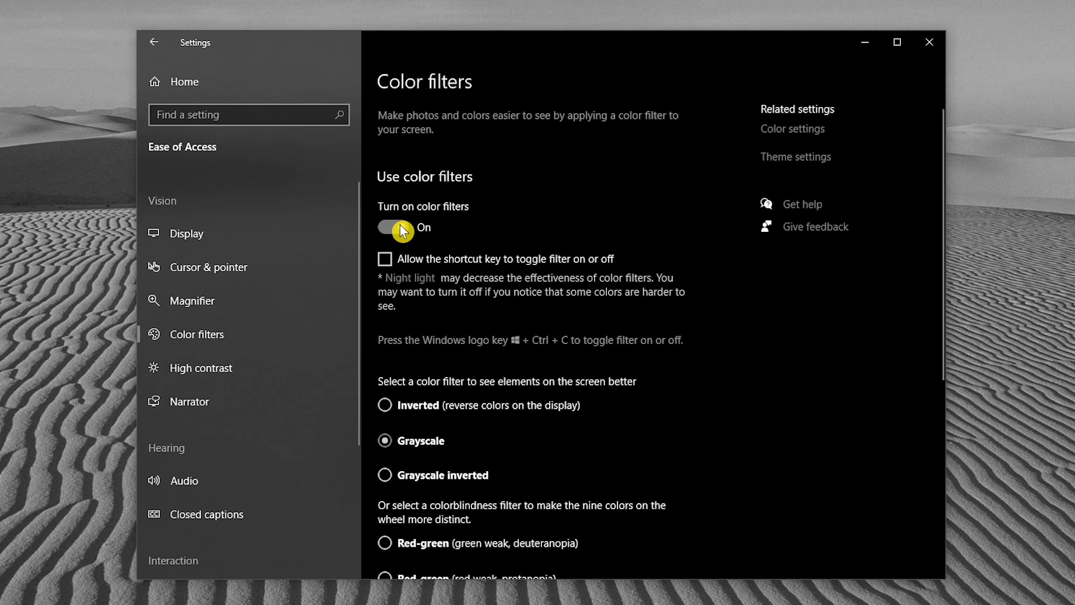
scroll(402, 231, "down", 5)
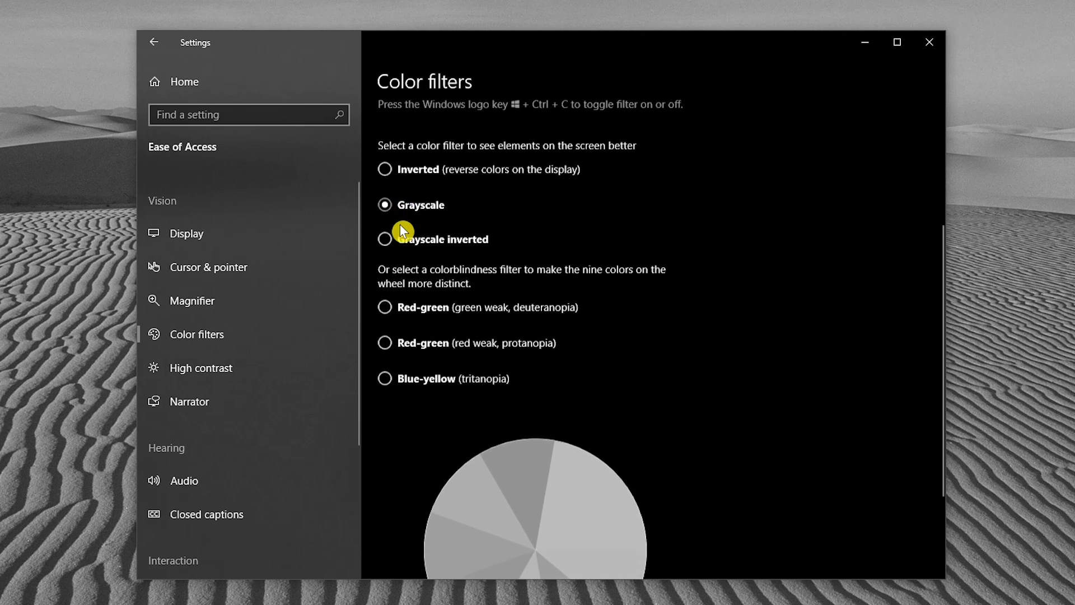
scroll(402, 231, "down", 1)
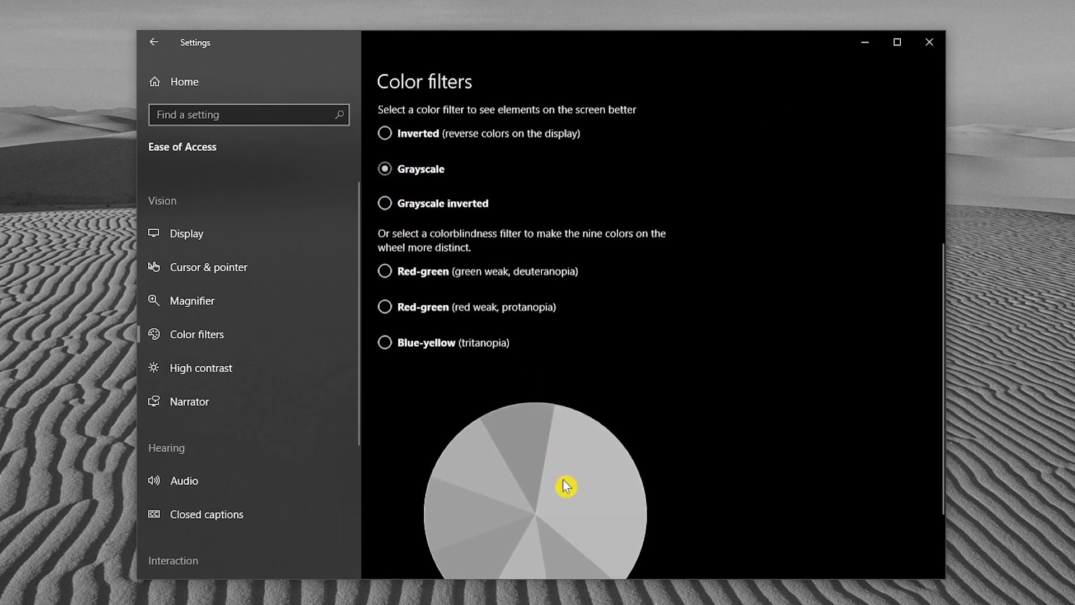
left_click_drag(583, 580, 589, 604)
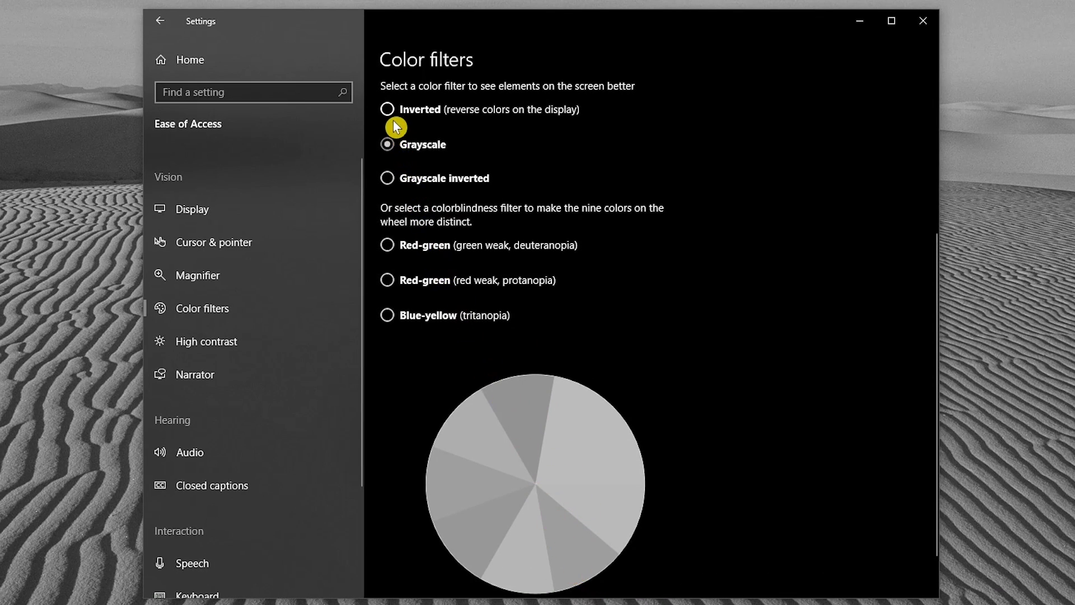
Try the Inverted, Grayscale inverted, both Red-green, and Blue-yellow filters, then go to High contrast
left_click(392, 115)
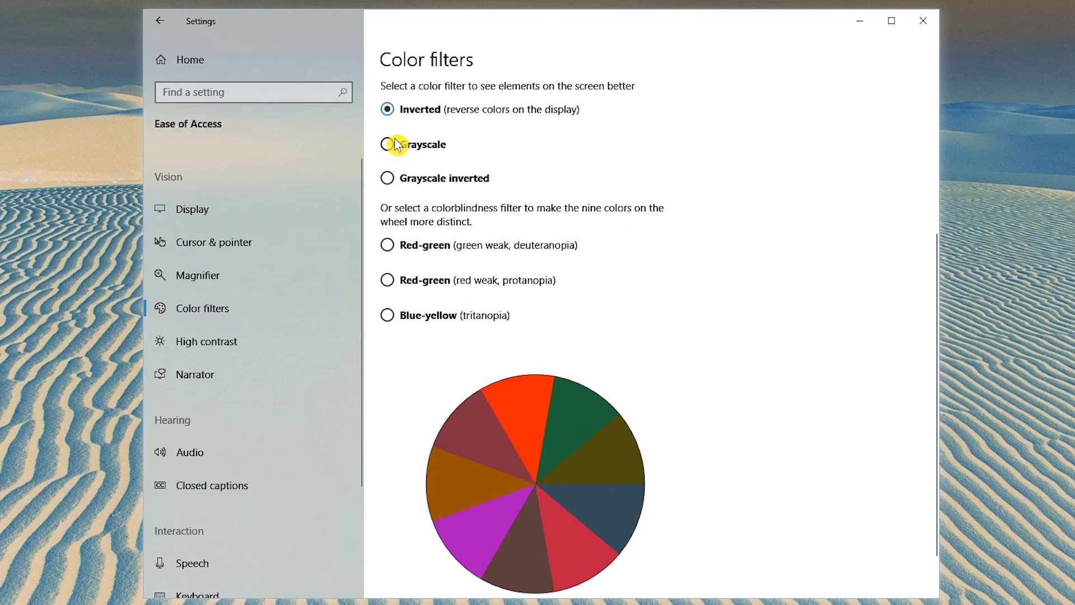
left_click(393, 182)
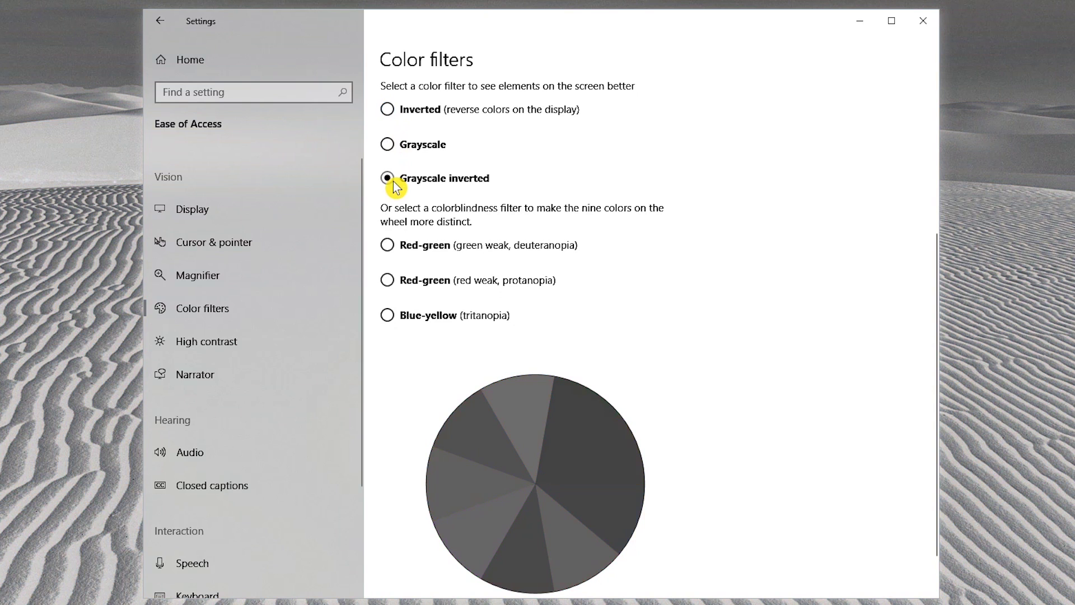
left_click(391, 248)
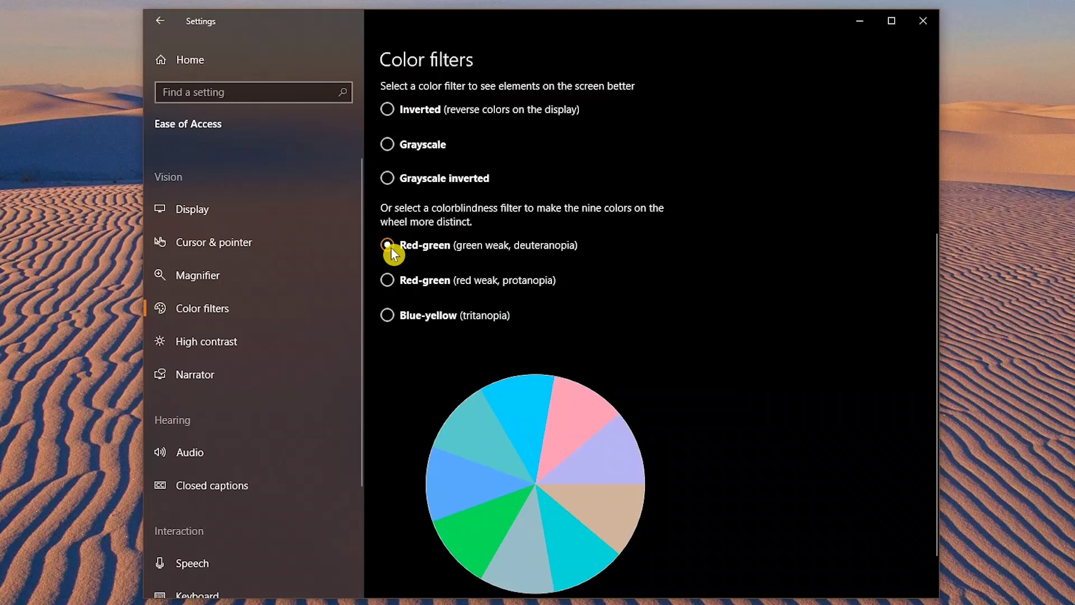
left_click(391, 290)
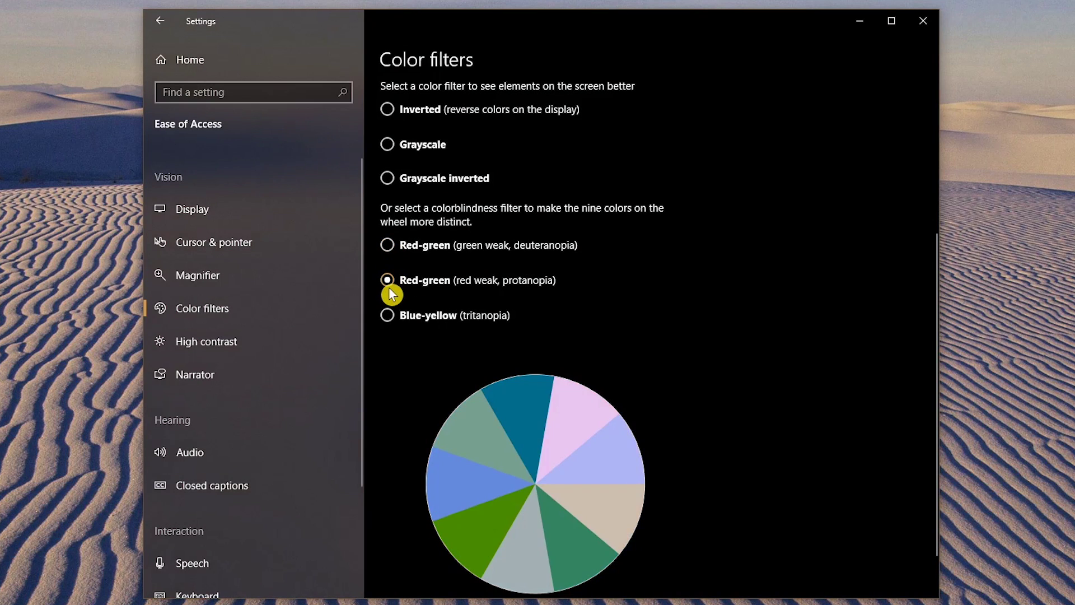
left_click(388, 316)
left_click(298, 349)
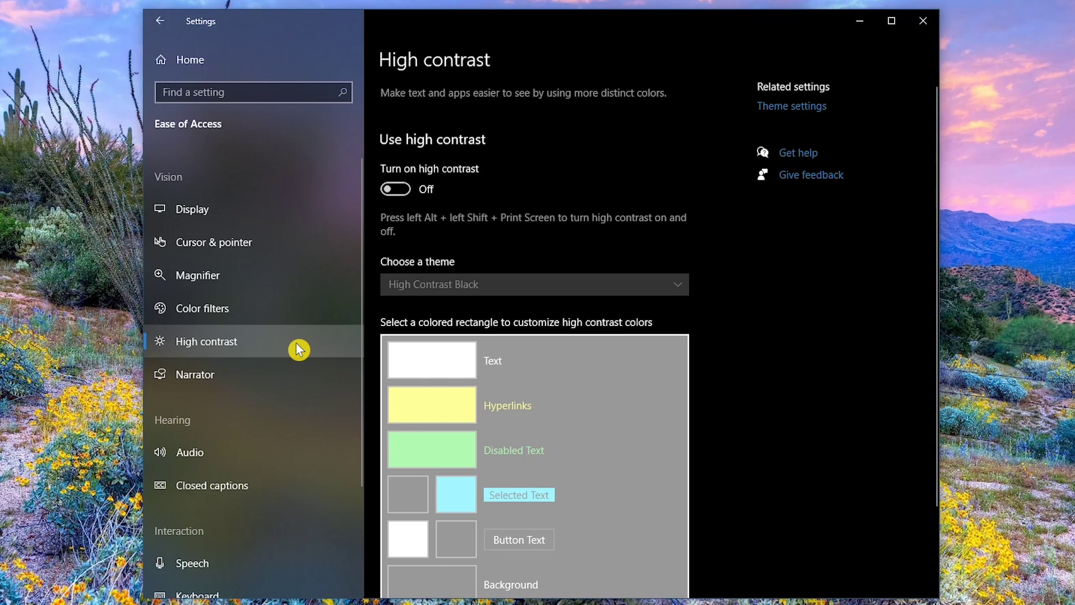
Switch high contrast on with High Contrast Black chosen as the theme
left_click(395, 190)
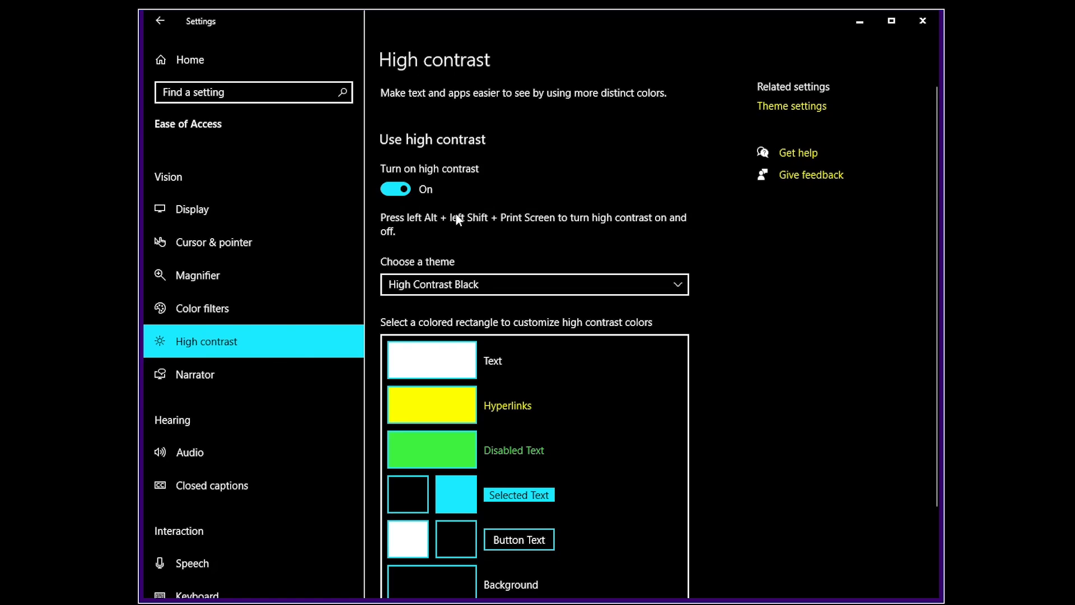
left_click(667, 283)
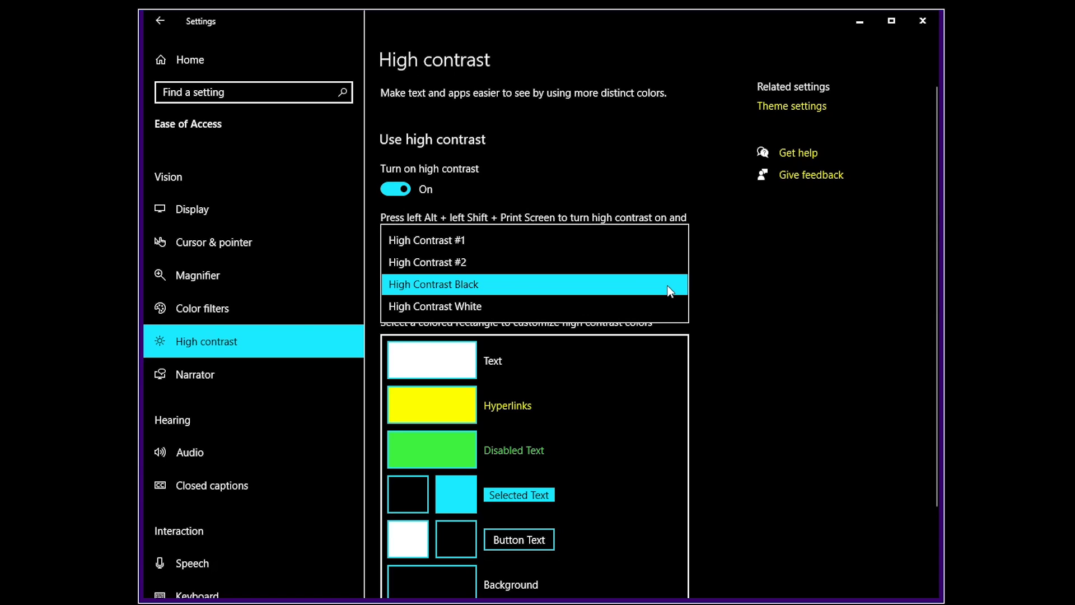
left_click(670, 290)
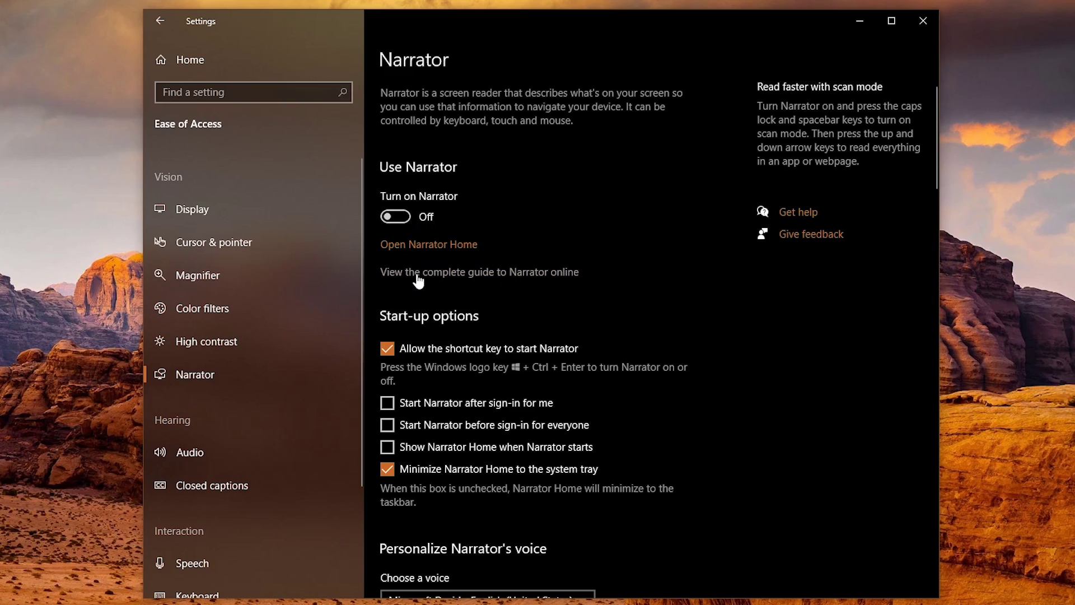
Allow the shortcut key to start Narrator on the Narrator page
left_click(432, 325)
left_click(388, 348)
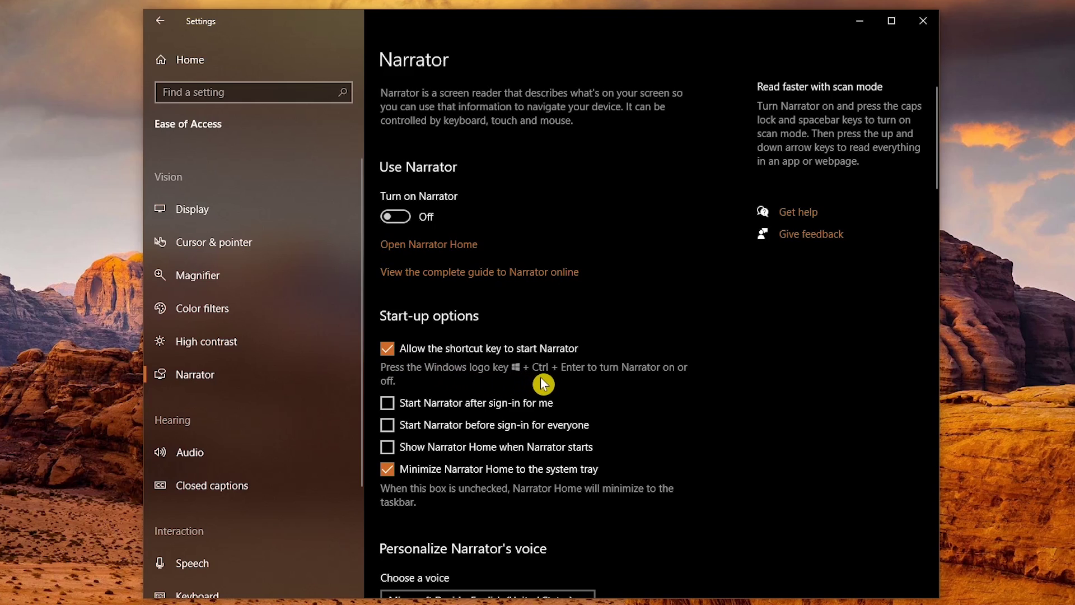
scroll(574, 384, "down", 5)
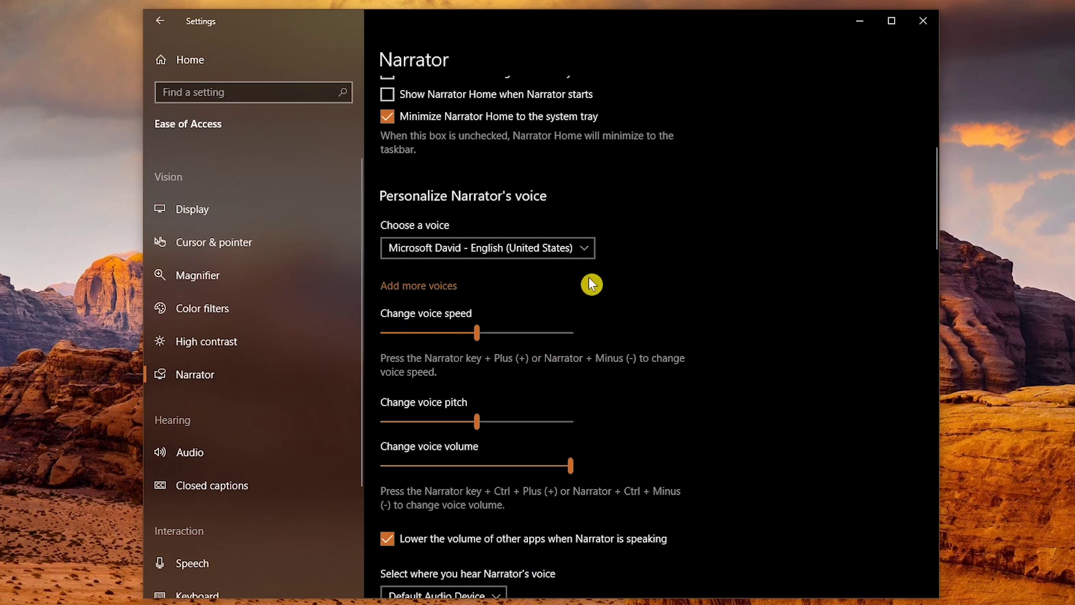
Keep Microsoft David as Narrator's voice and scroll through the remaining Narrator options
left_click(589, 255)
left_click(589, 255)
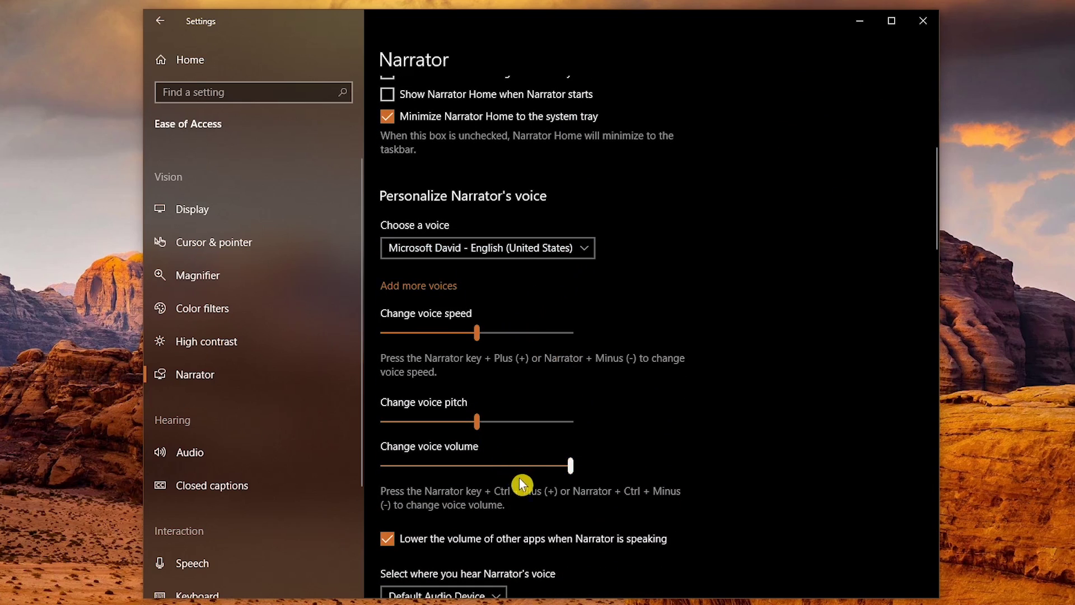
scroll(521, 485, "down", 3)
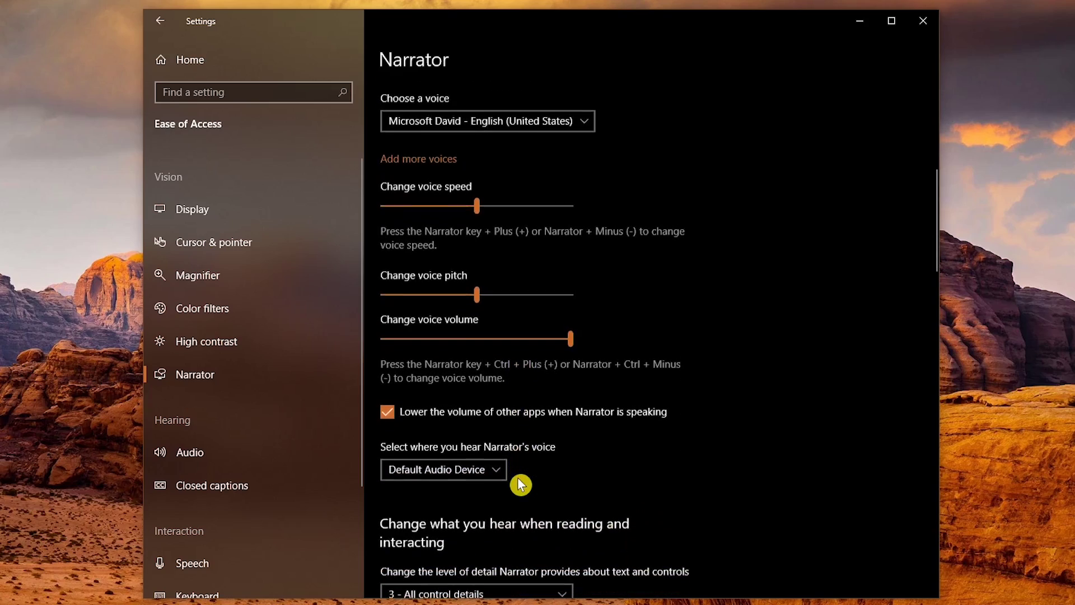
scroll(521, 485, "down", 7)
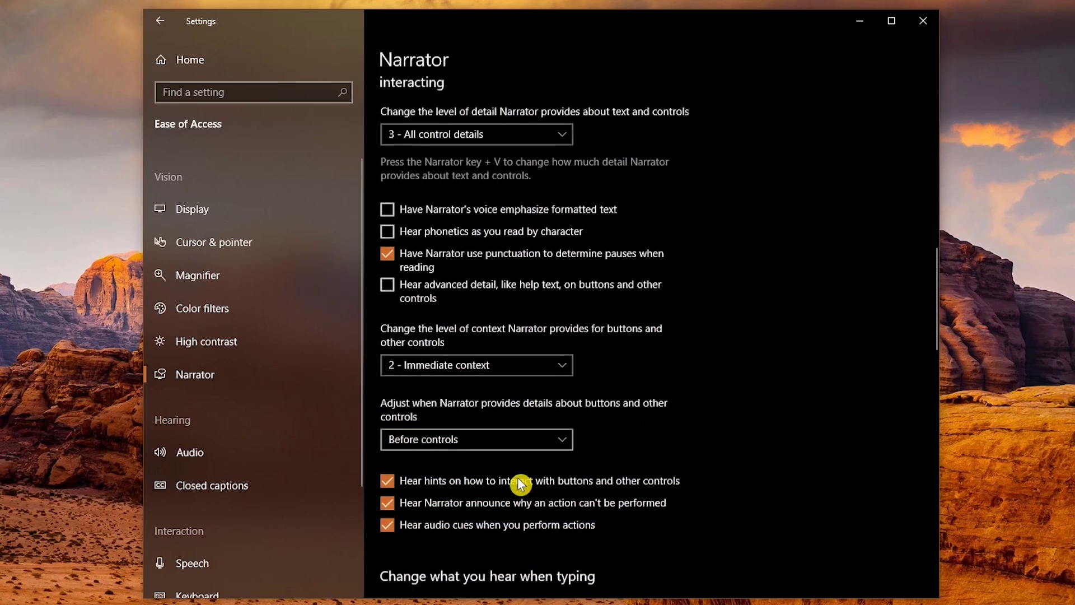
scroll(520, 486, "down", 2)
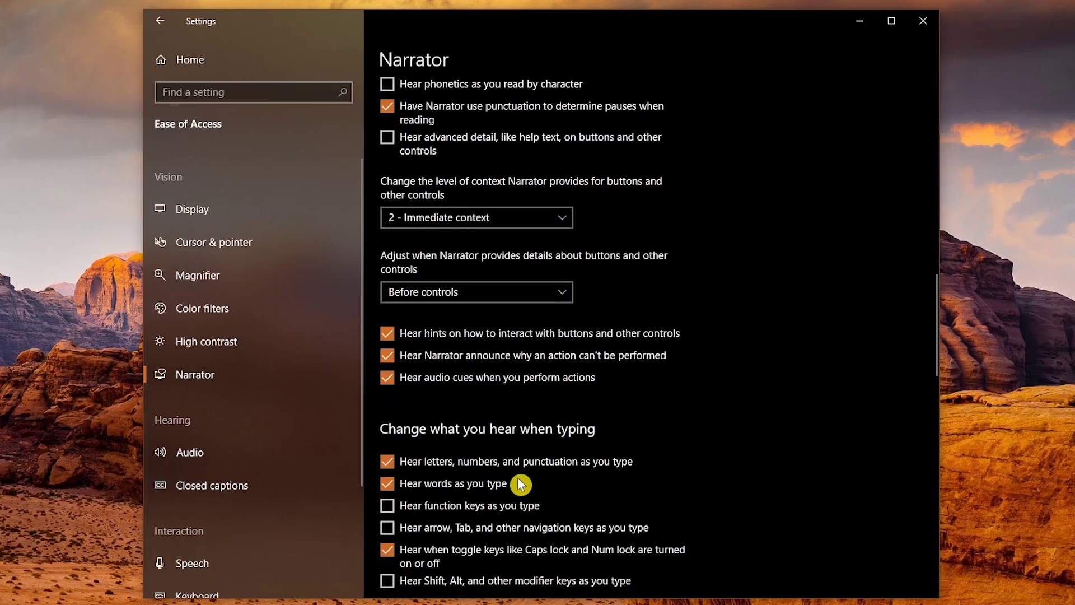
scroll(524, 478, "up", 5)
scroll(527, 478, "up", 15)
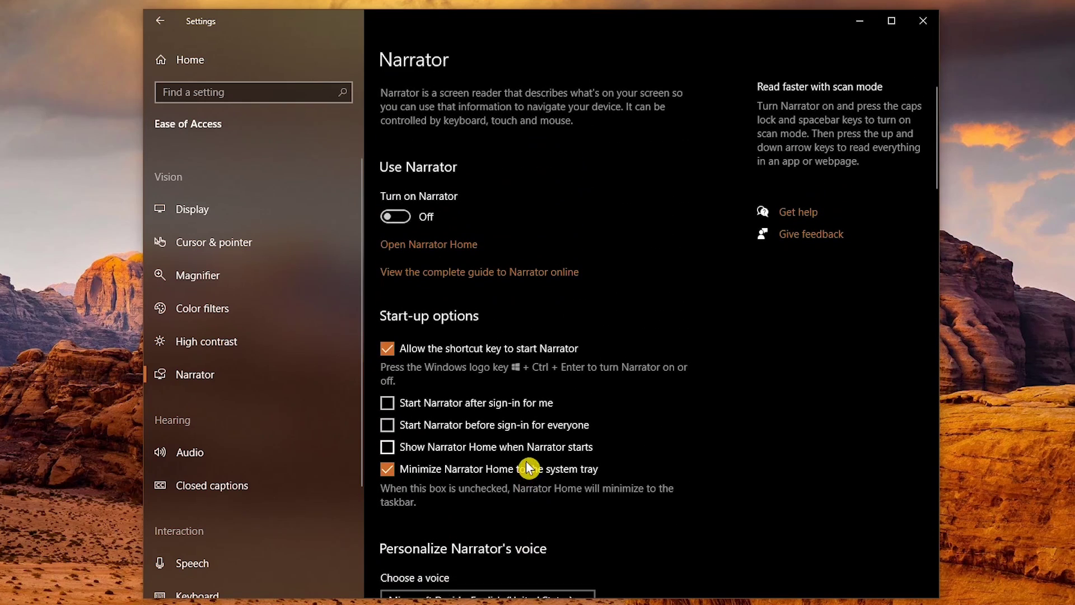
Switch the 'Turn on Narrator' toggle to On
left_click(407, 225)
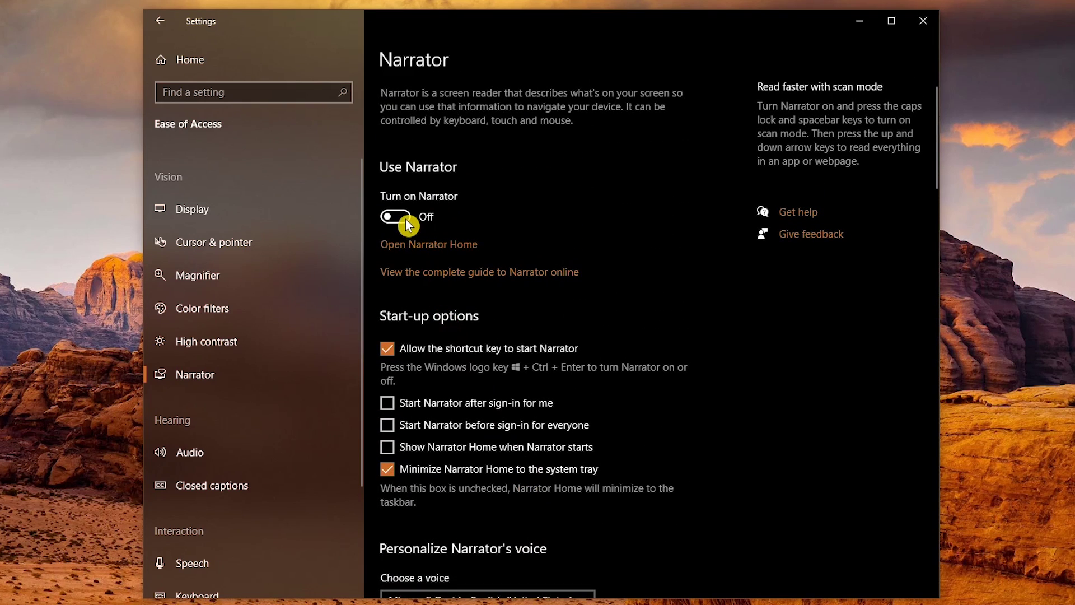
left_click(408, 224)
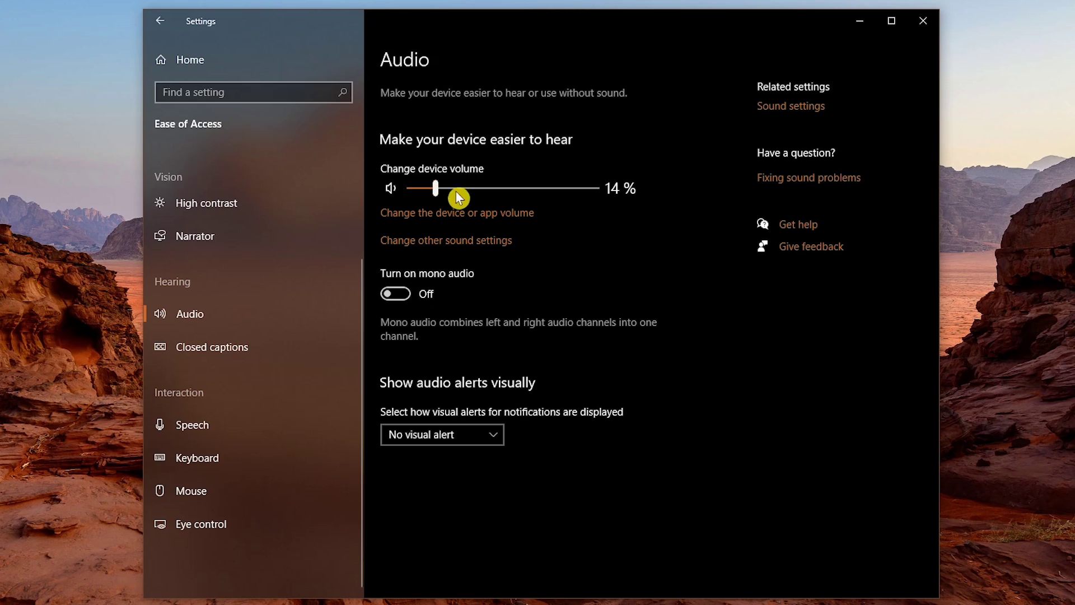
Turn on mono audio and review the visual alert choices for notifications
left_click(402, 295)
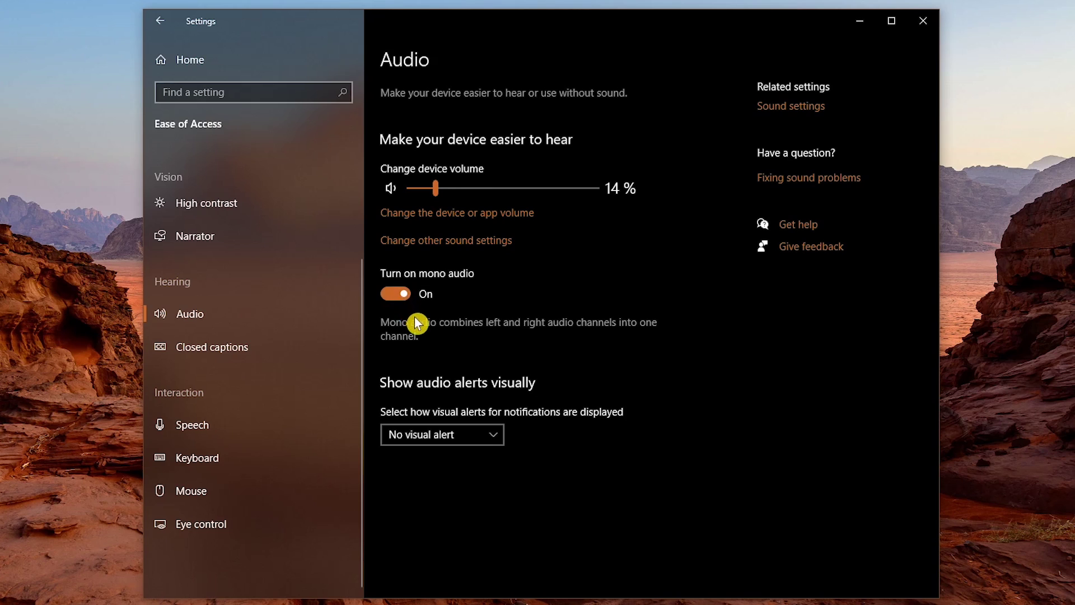
left_click(489, 444)
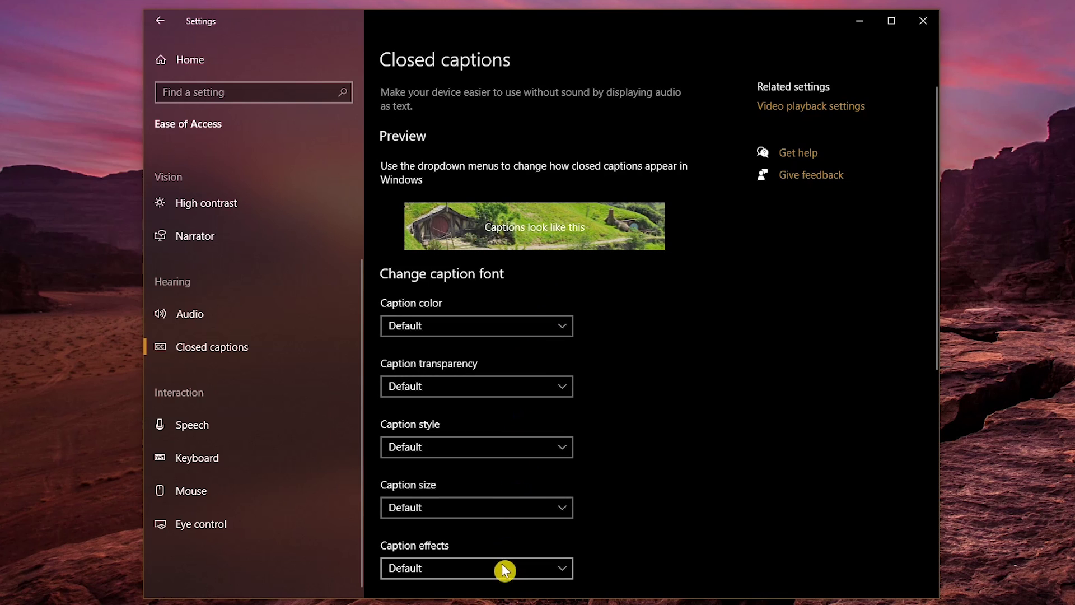
Set the caption colour to Blue, then scroll down to the caption background options
left_click(561, 335)
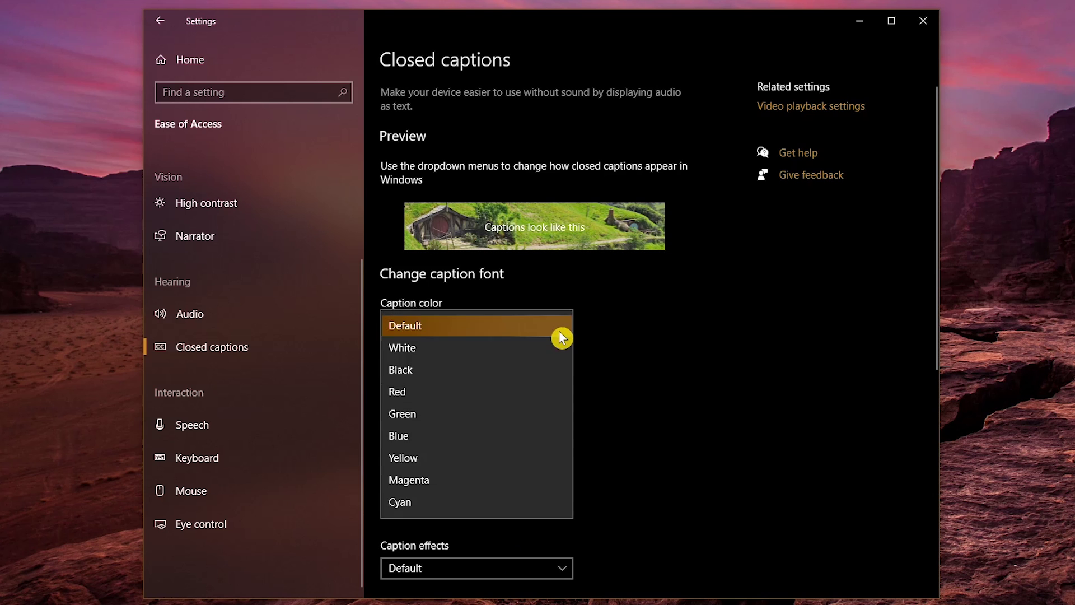
left_click(539, 437)
scroll(539, 440, "down", 8)
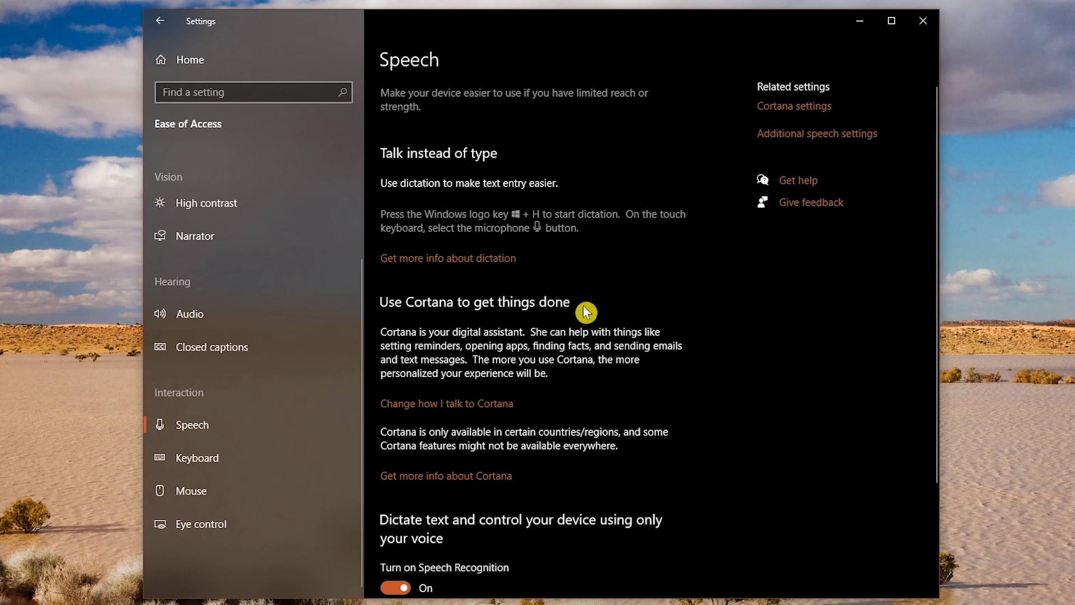
Scroll down the Speech page to review its options
scroll(560, 476, "down", 2)
scroll(558, 480, "down", 1)
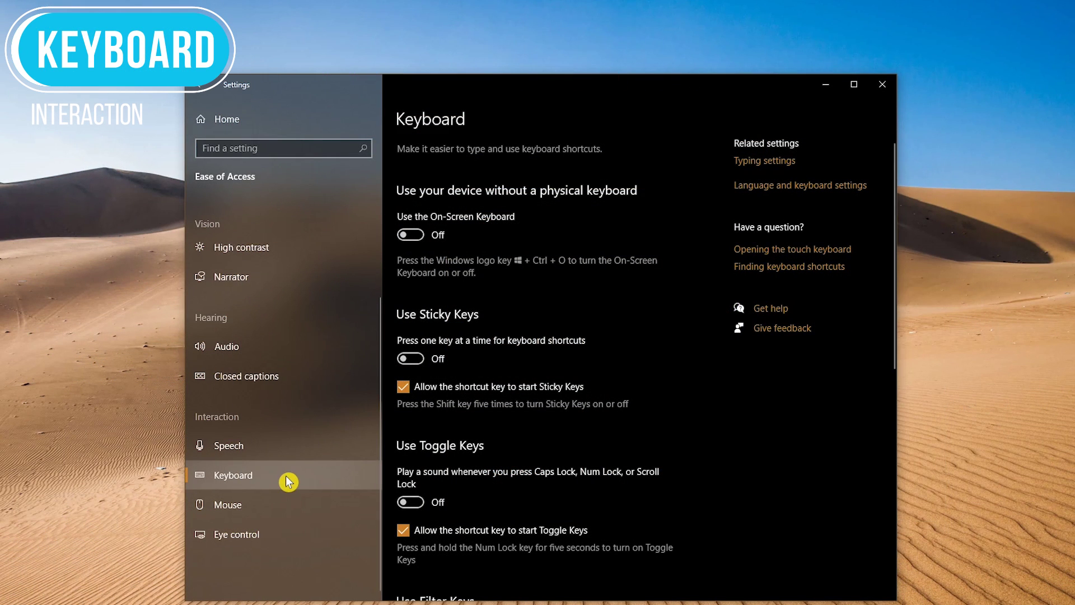
Switch on 'Use the On-Screen Keyboard', then close the keyboard window
left_click(414, 238)
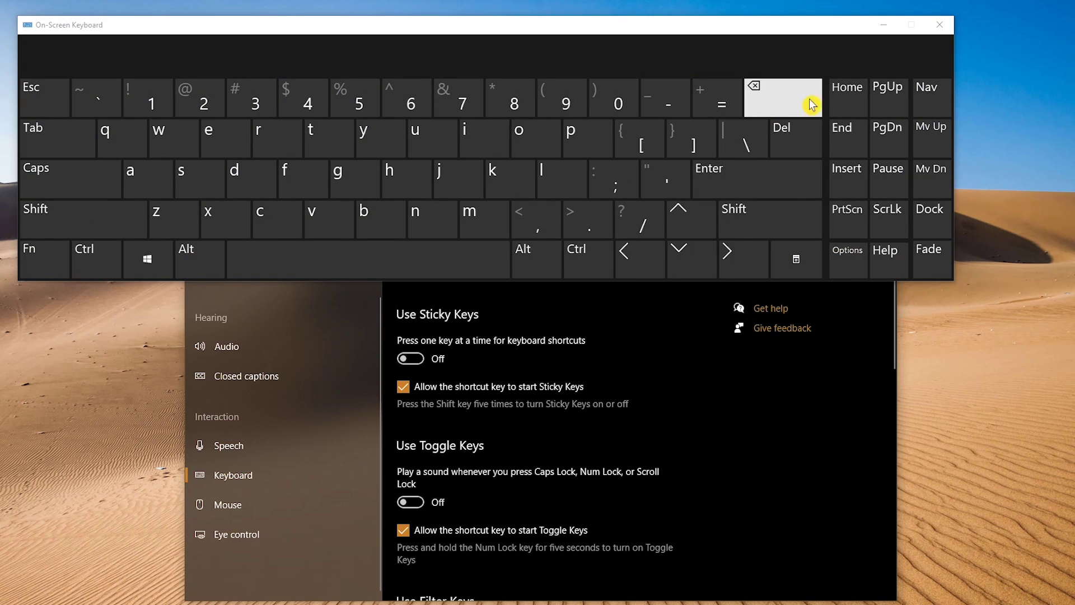
left_click(940, 25)
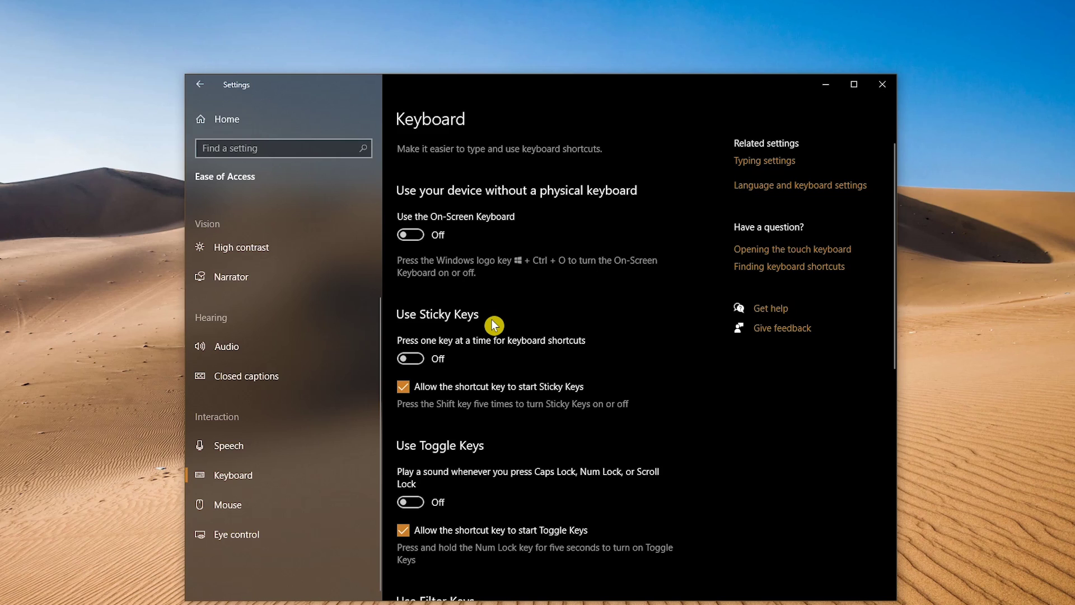
Turn on Sticky Keys and test Win and Ctrl latching on the On-Screen Keyboard
left_click(420, 367)
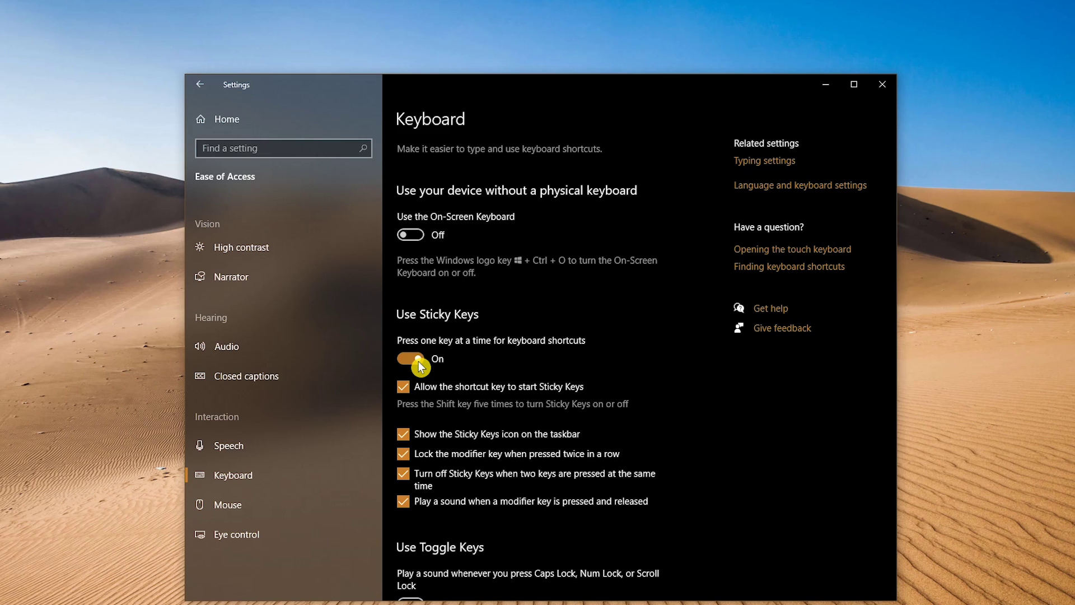
key("super+ctrl+o")
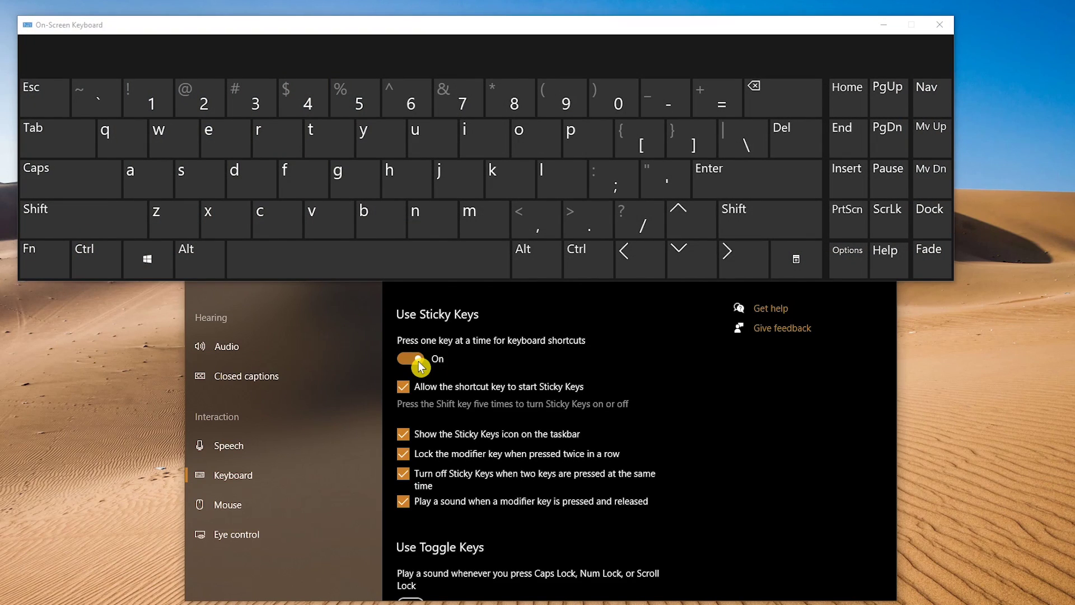
key("super")
key("ctrl")
key("o")
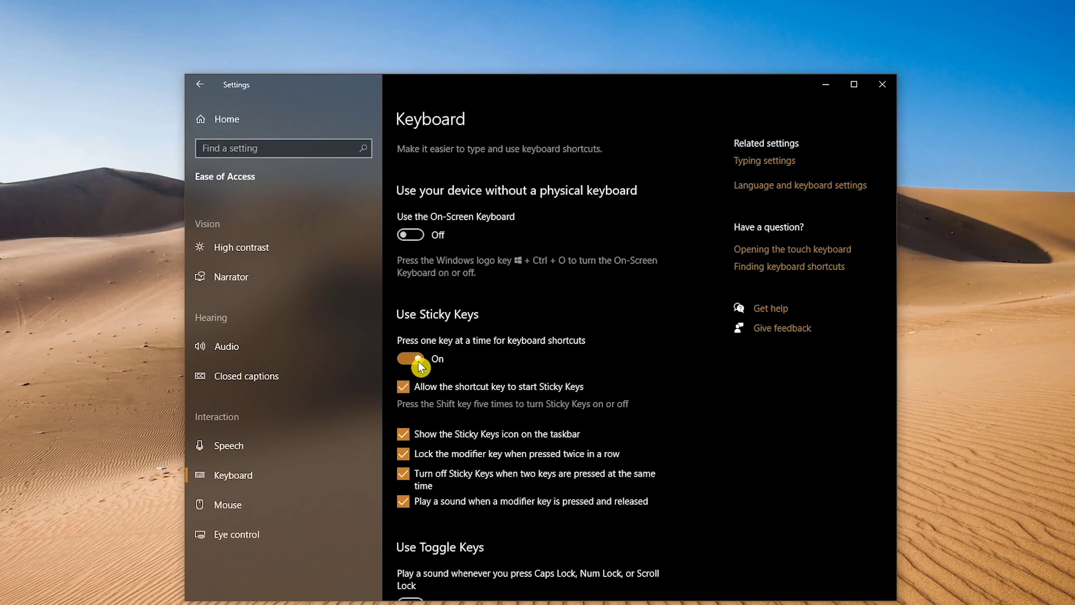
left_click(274, 509)
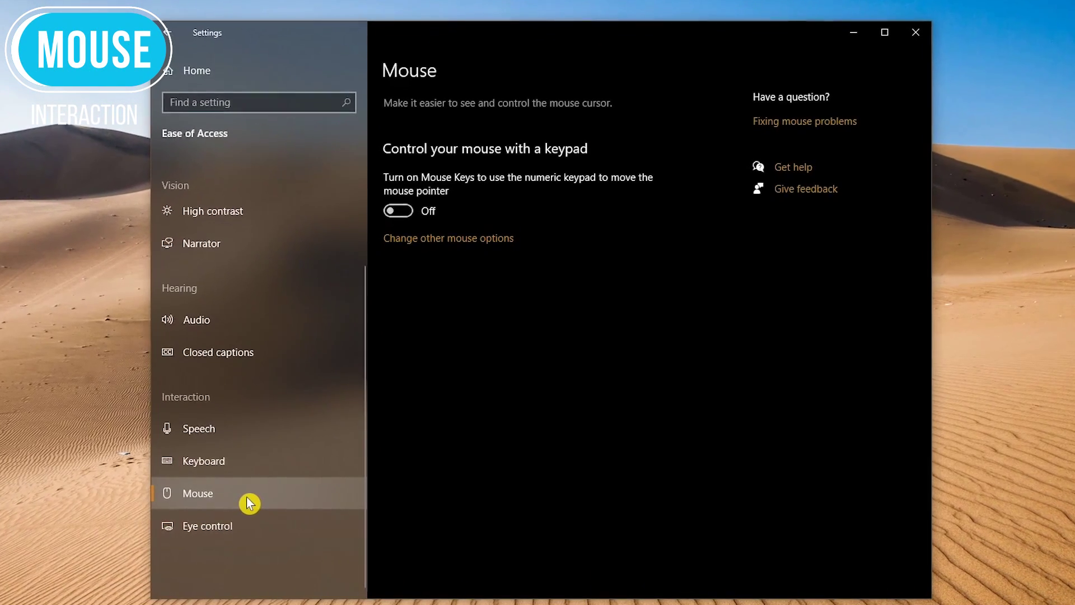
Switch Mouse Keys on, revealing Num Lock, taskbar icon, pointer speed and acceleration options
left_click(404, 213)
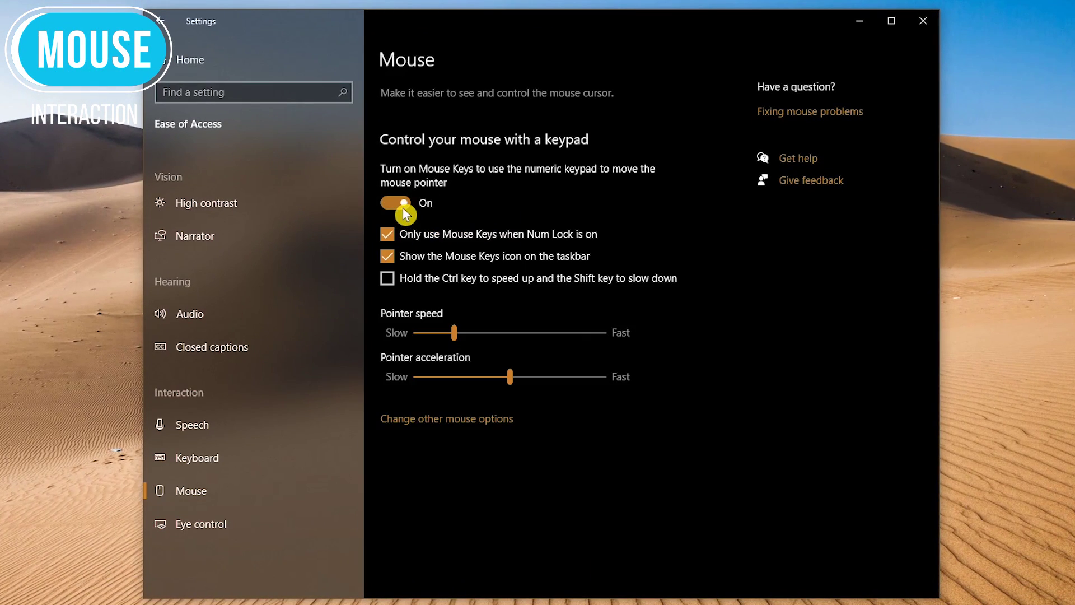